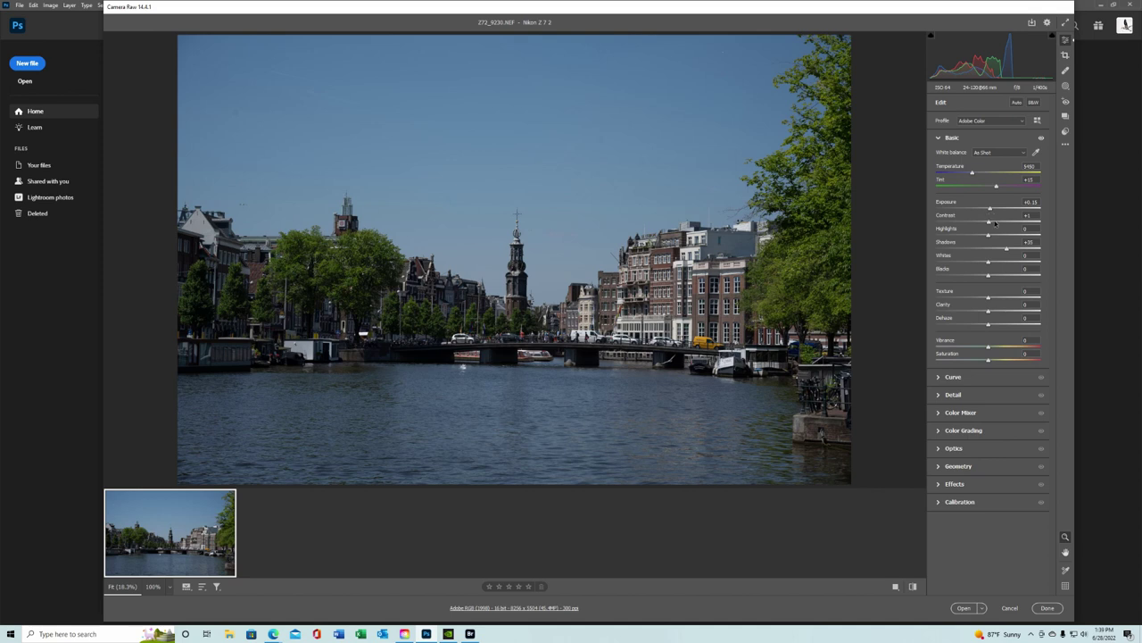
- Set Shadows to +27 and open the adjusted canal photo in Photoshop
mouse_move(1008, 251)
mouse_down()
mouse_move(997, 250)
mouse_move(1009, 253)
mouse_up()
click(965, 608)
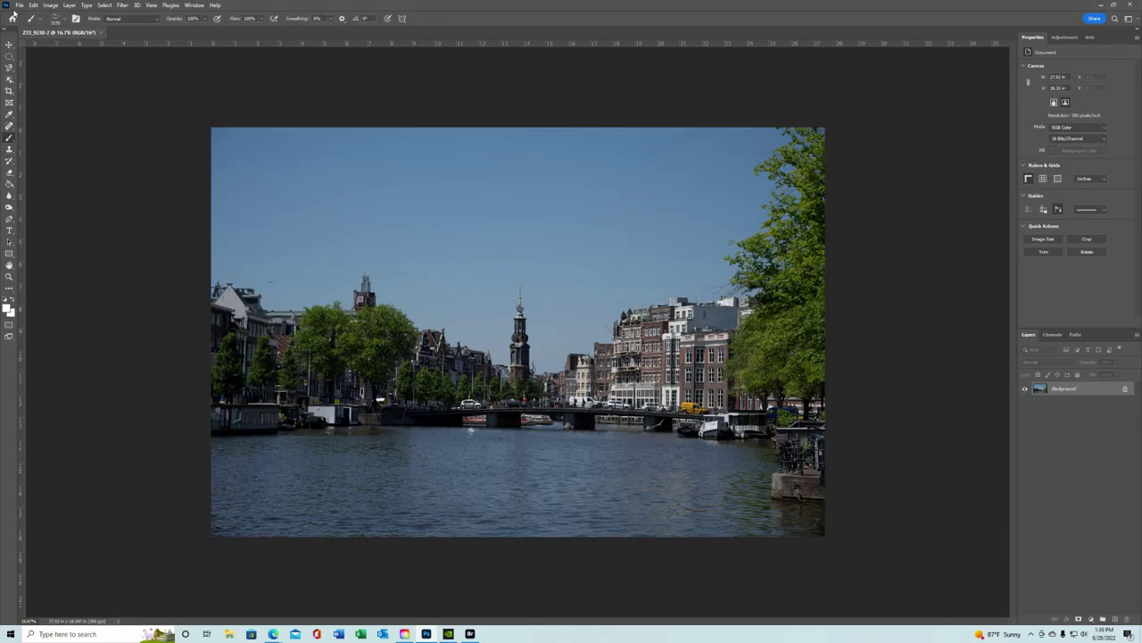
- Save the photo as a Photoshop file named 'amsterdam paint2'
click(19, 5)
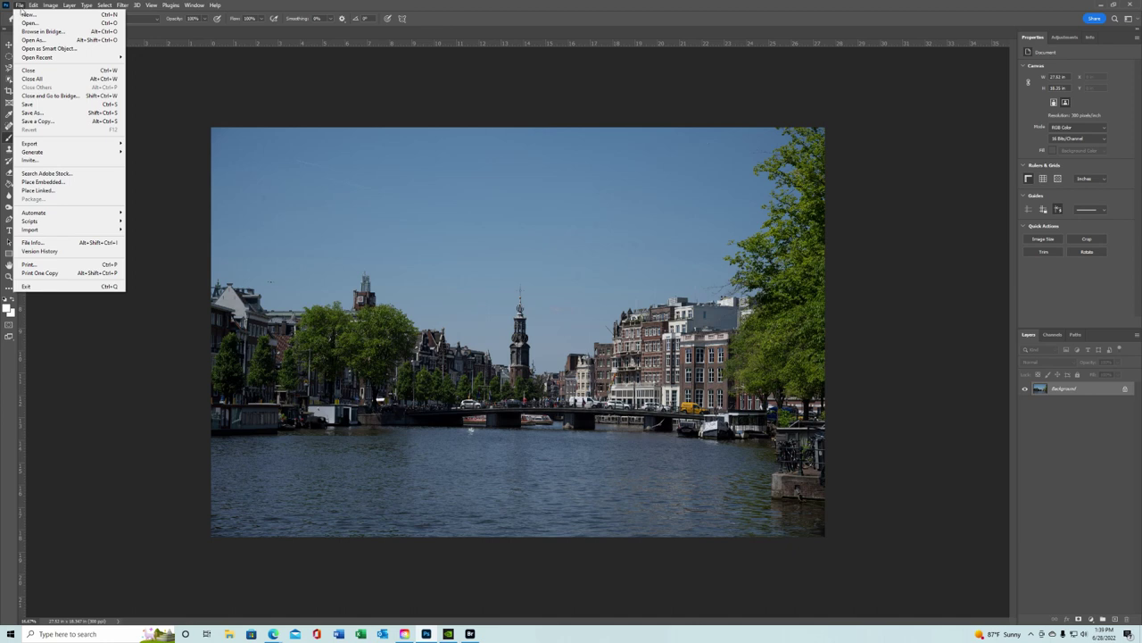
click(31, 114)
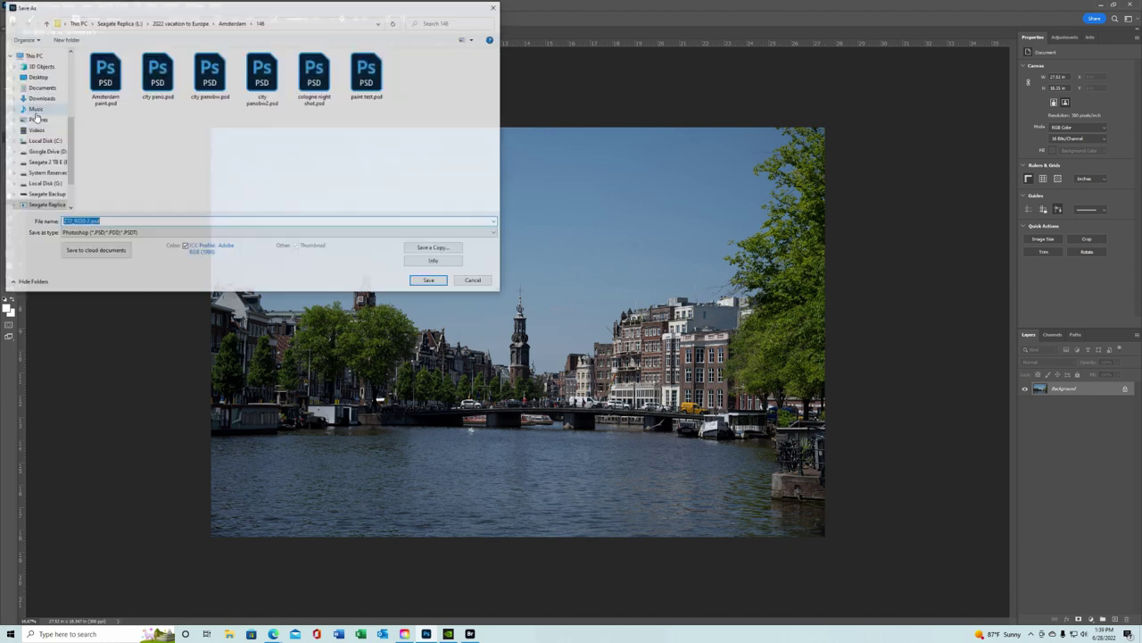
text(amsterdam paint2)
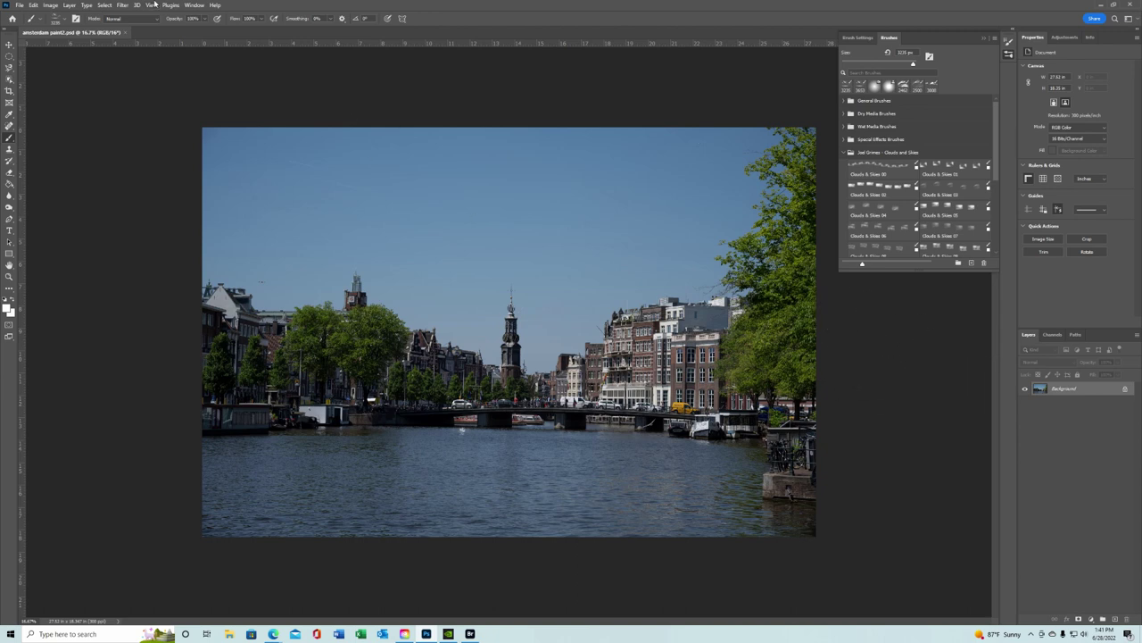
click(50, 6)
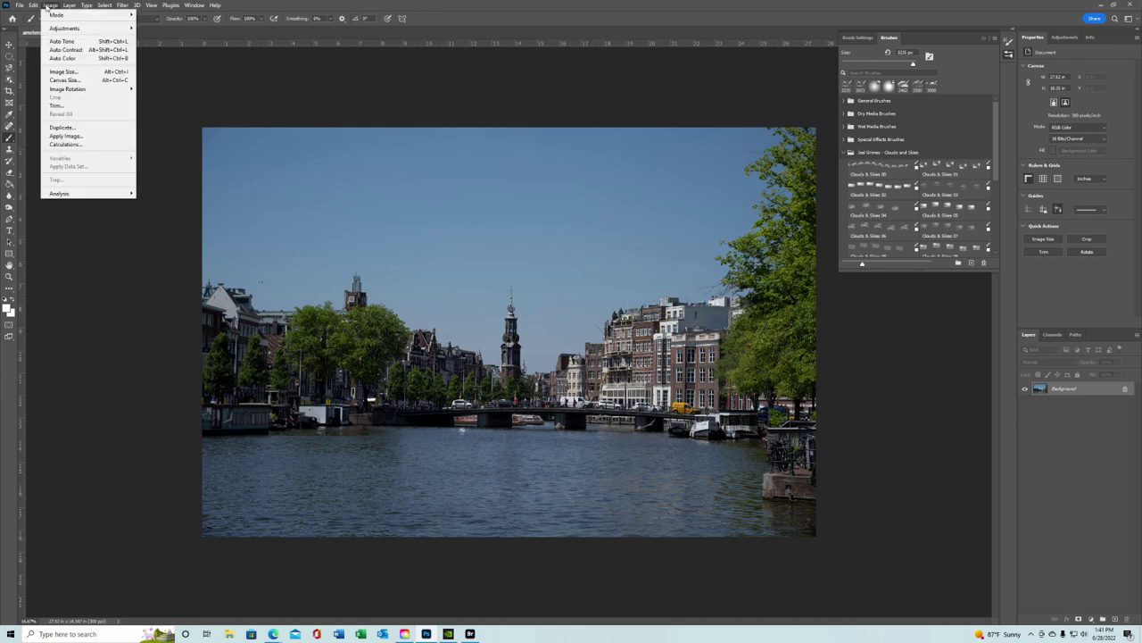
- Create a new layer named 'cloud' and stamp white cloud brushes into the sky above the tower
mouse_move(69, 5)
mouse_move(134, 14)
click(179, 17)
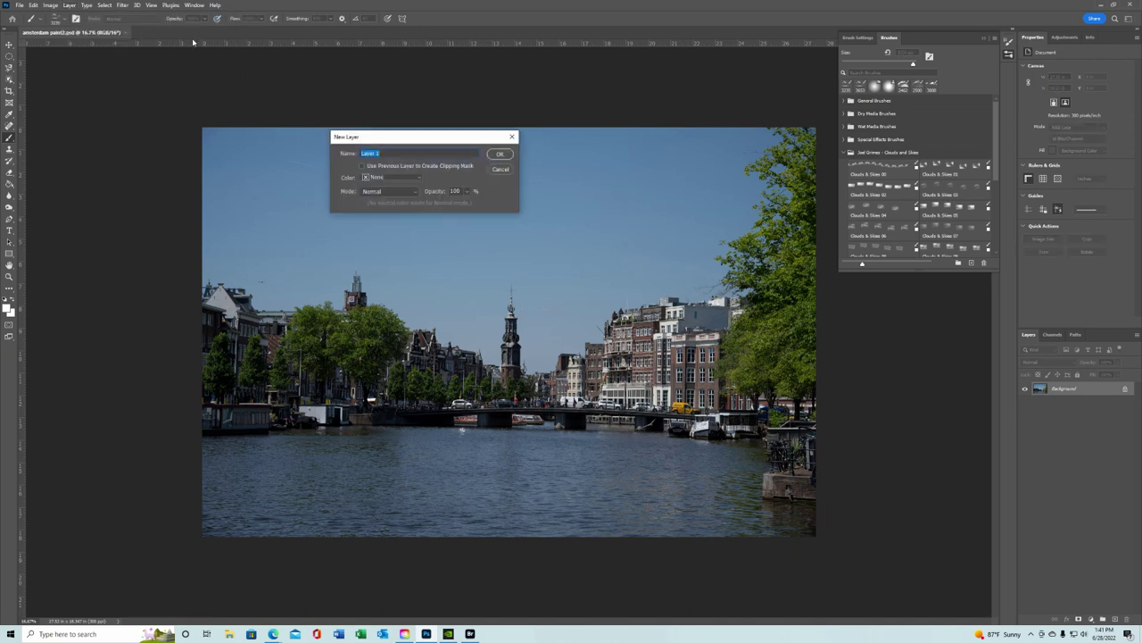
text(cloud)
click(502, 155)
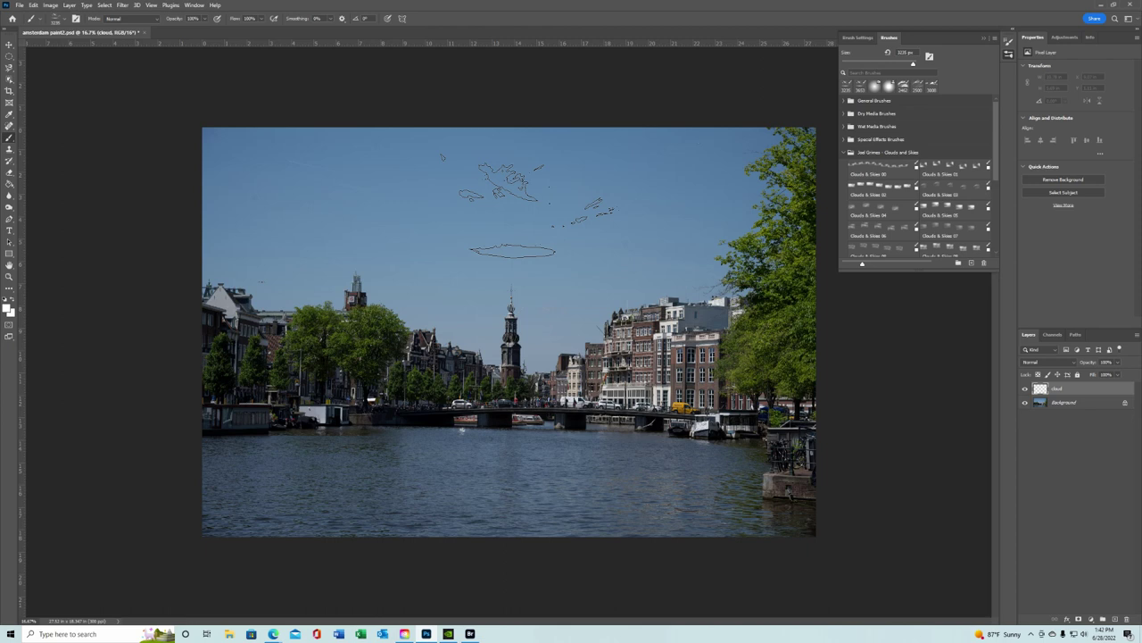
click(527, 205)
click(528, 205)
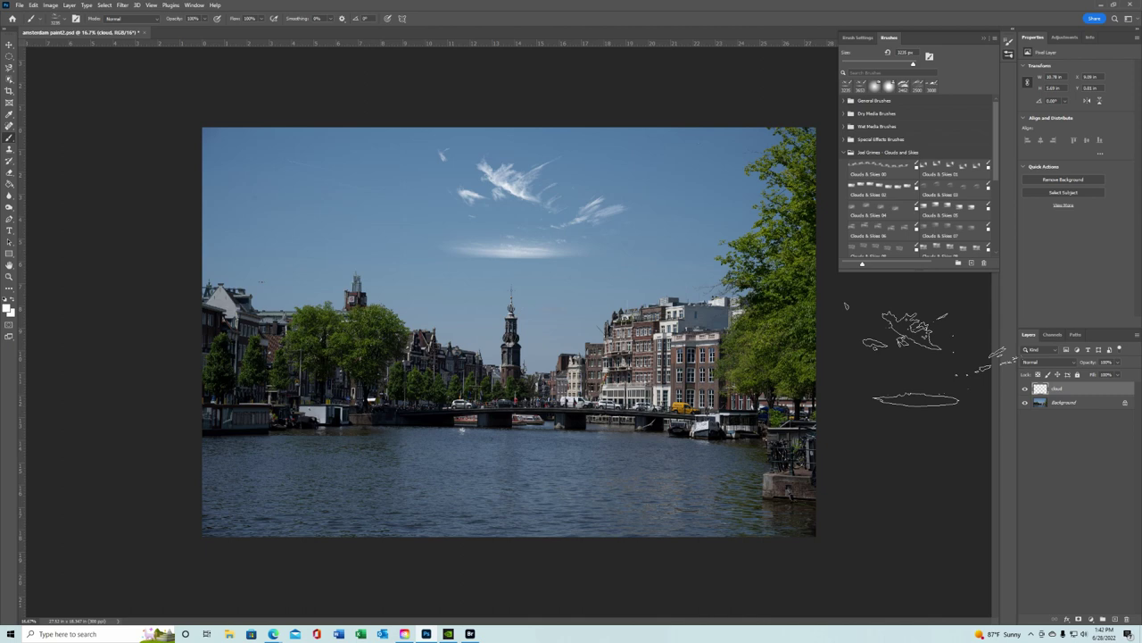
- Nudge the cloud layer slightly down and right with the Move tool
key(v)
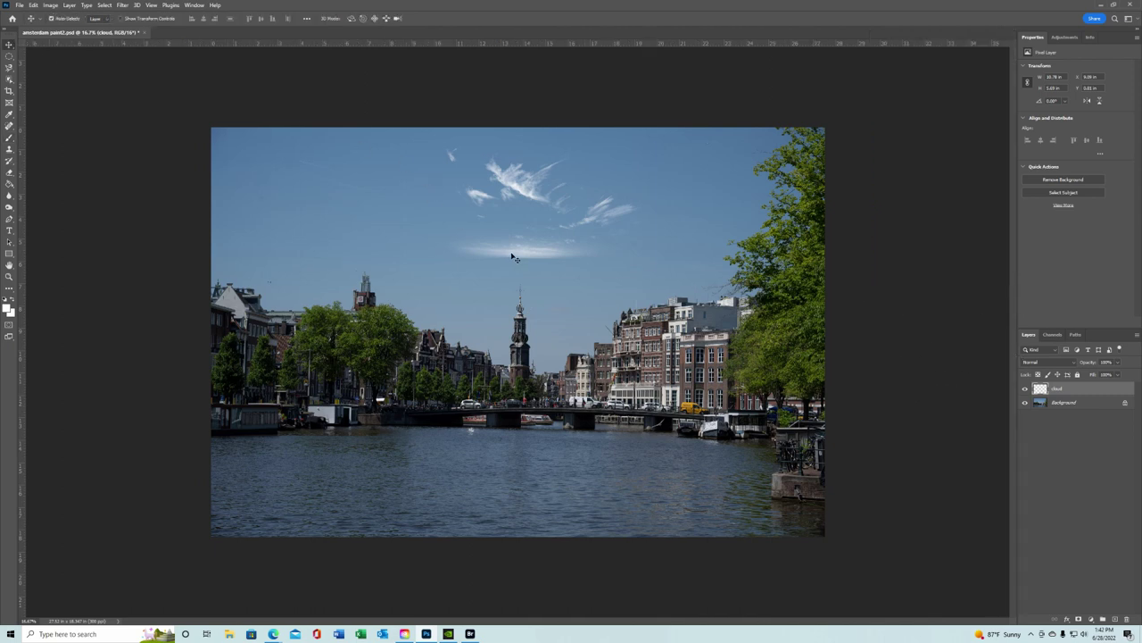
mouse_move(511, 255)
mouse_down()
mouse_move(516, 266)
mouse_move(516, 254)
mouse_up()
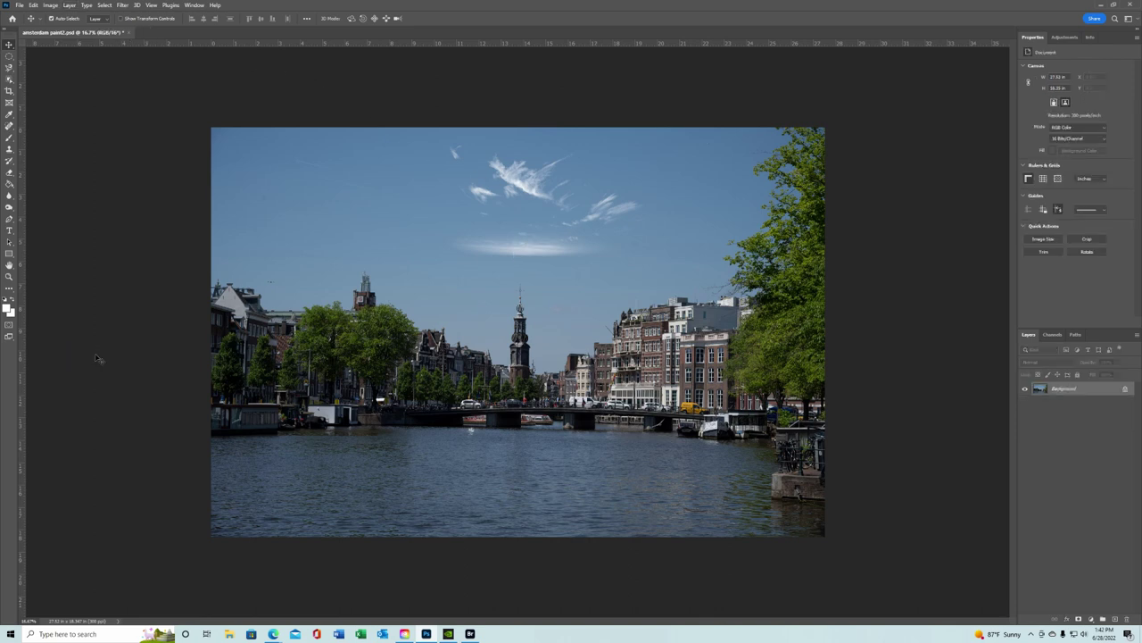
- Clone-stamp sky over the small wisps and the left part of the large cloud
click(9, 150)
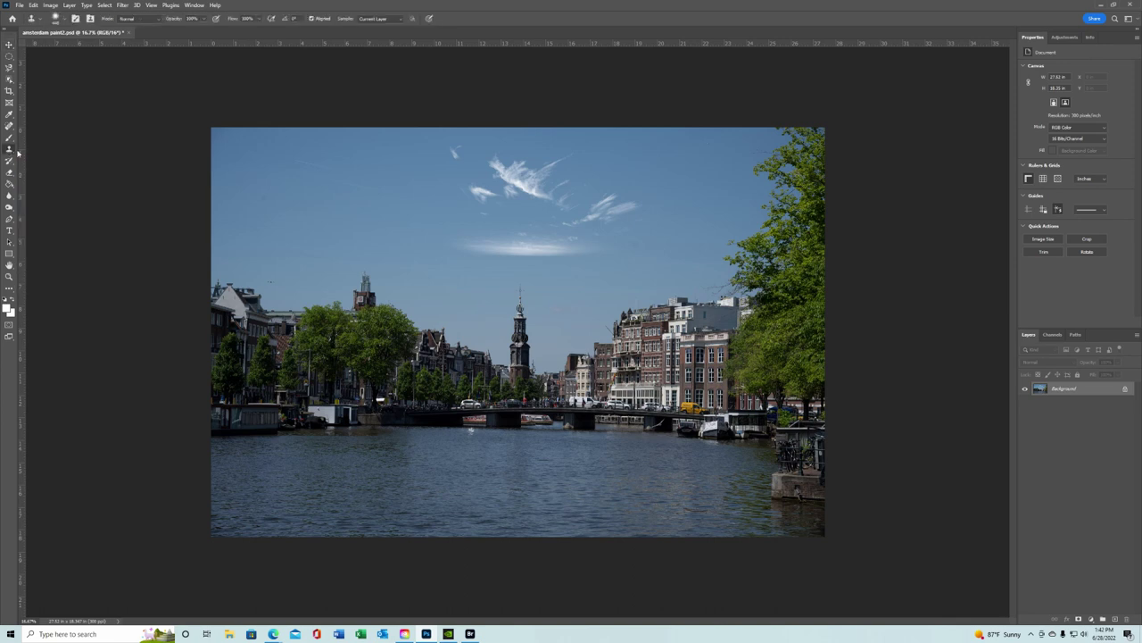
alt+click(442, 167)
click(455, 154)
drag(476, 201, 501, 215)
mouse_move(482, 174)
mouse_down()
mouse_move(509, 175)
mouse_move(519, 205)
mouse_move(532, 183)
mouse_move(530, 204)
mouse_move(541, 189)
mouse_up()
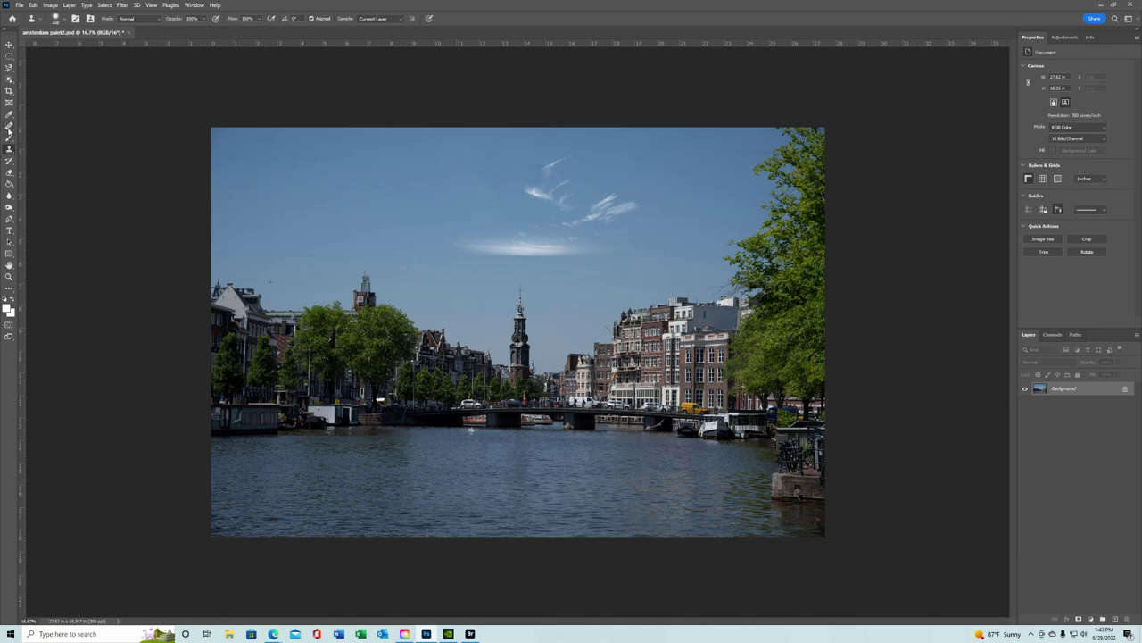
click(9, 126)
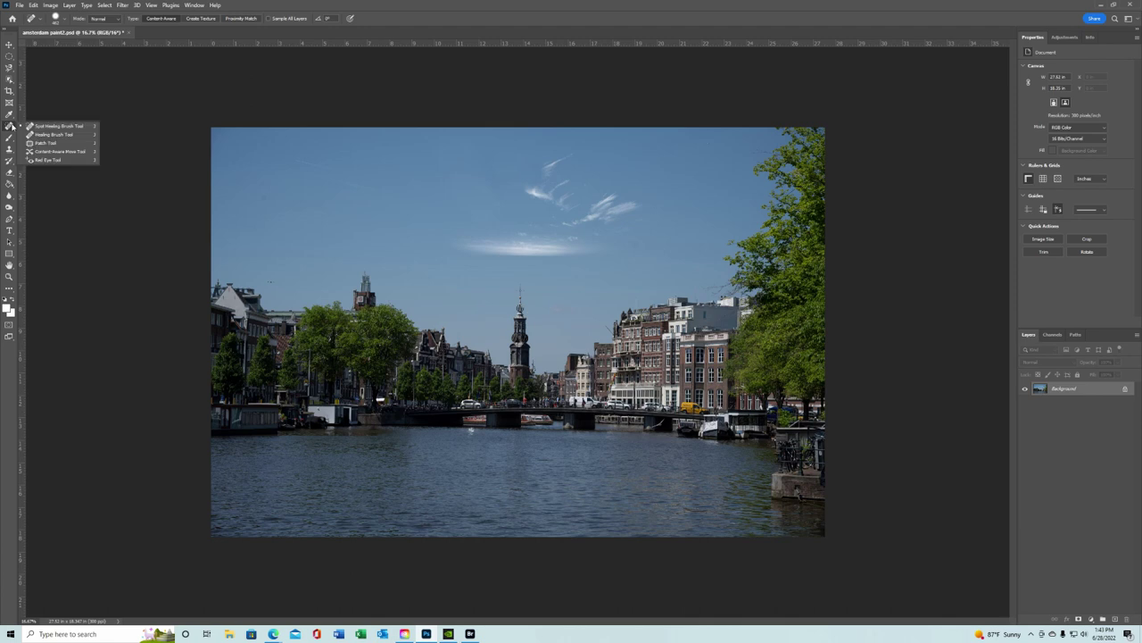
- Spot-heal the wisps around the main cloud, including the streak to its right
click(541, 192)
click(549, 169)
click(559, 158)
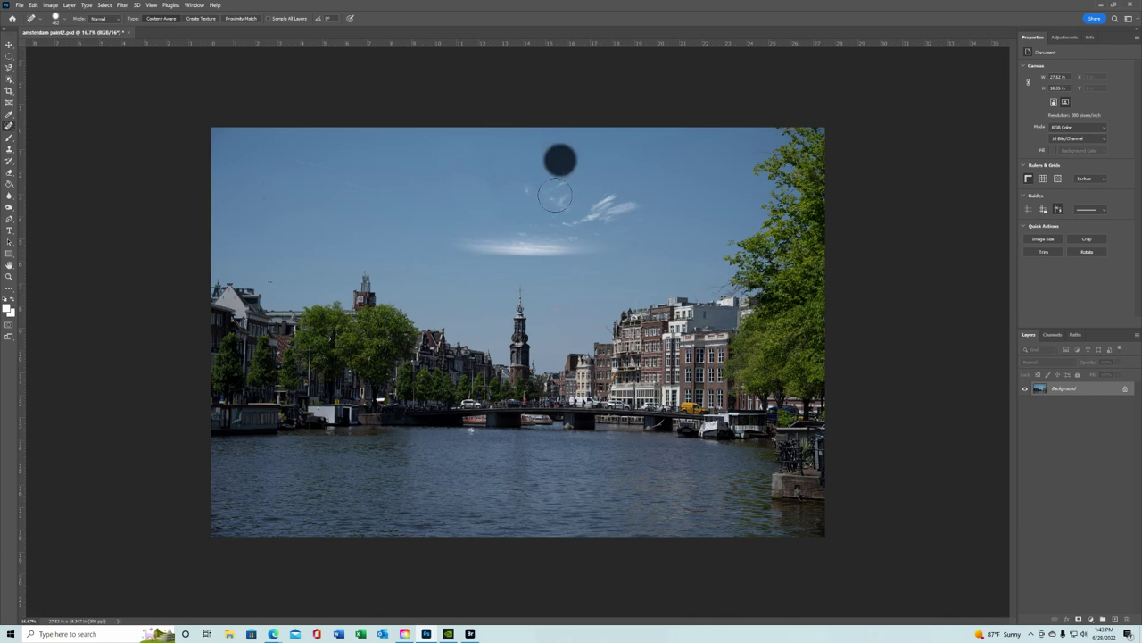
click(529, 186)
drag(550, 194, 596, 207)
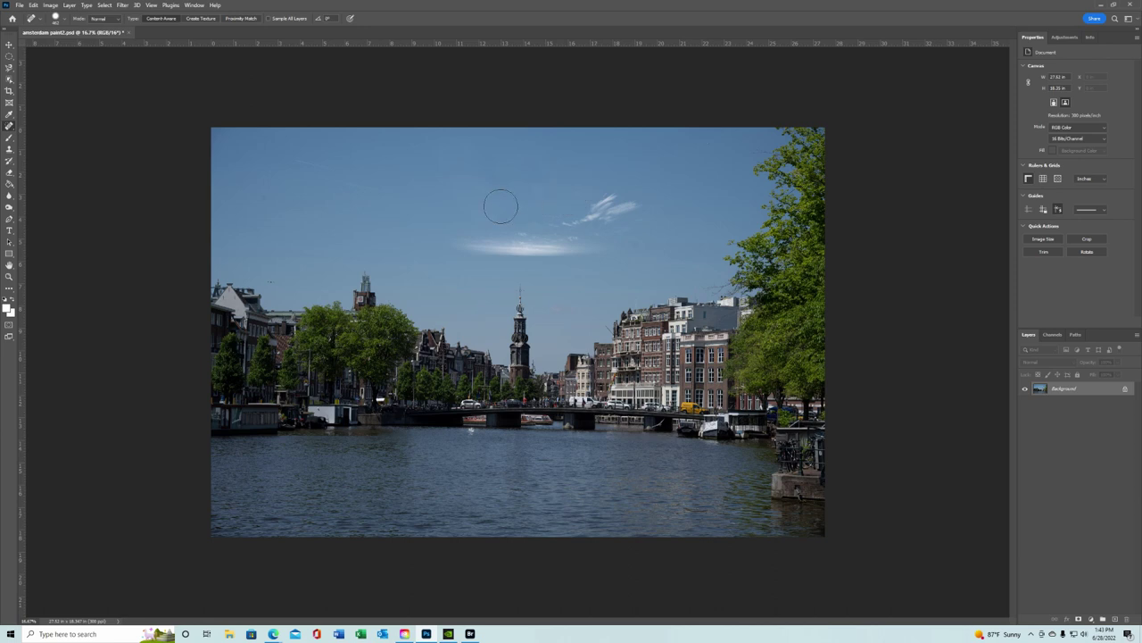
- Heal the leftover sky spots, the wisp near the right-hand trees and faint streaks
click(528, 191)
click(496, 193)
mouse_move(643, 214)
mouse_down()
mouse_move(603, 222)
mouse_move(631, 235)
mouse_move(587, 216)
mouse_up()
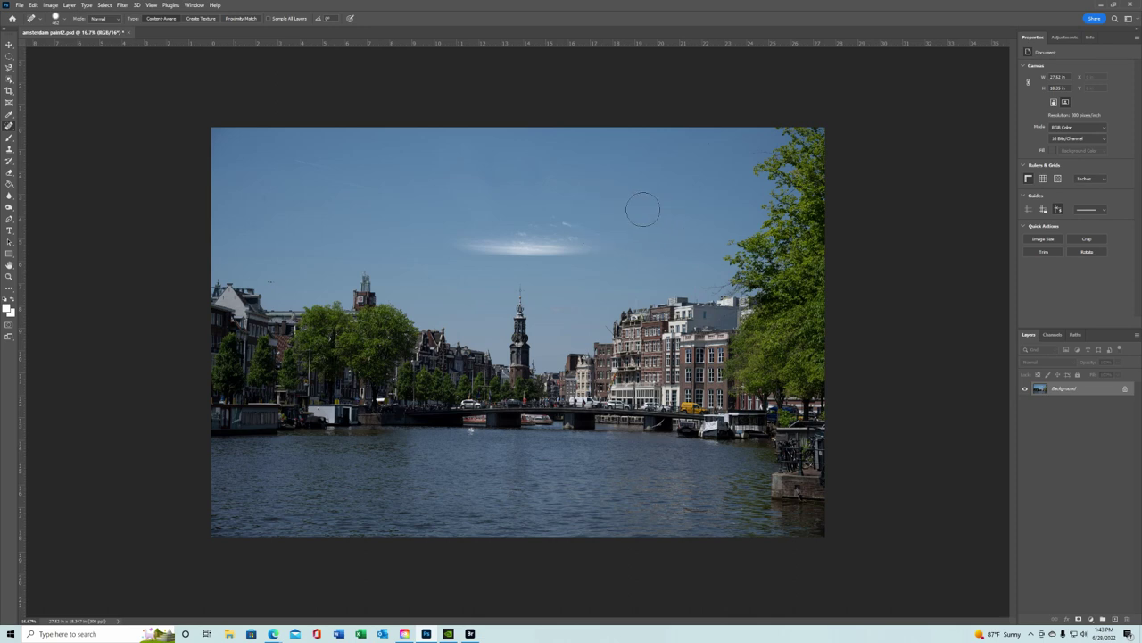
click(585, 189)
drag(551, 215, 591, 227)
drag(547, 224, 524, 223)
- Save the cleaned-up photo back to amsterdam paint2.psd
click(21, 7)
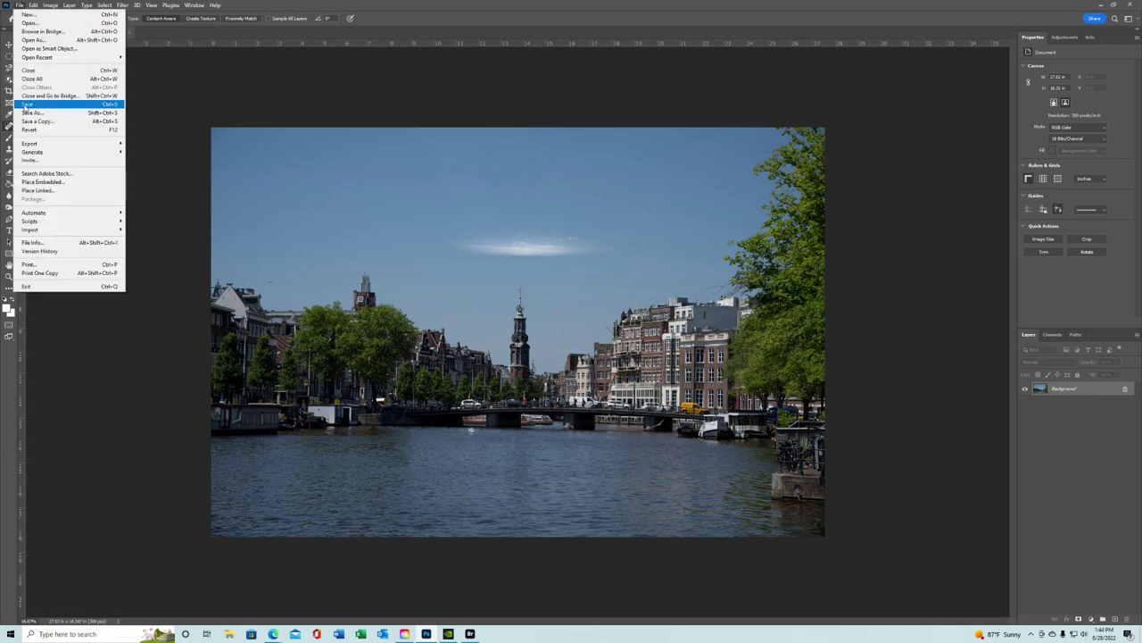
click(26, 106)
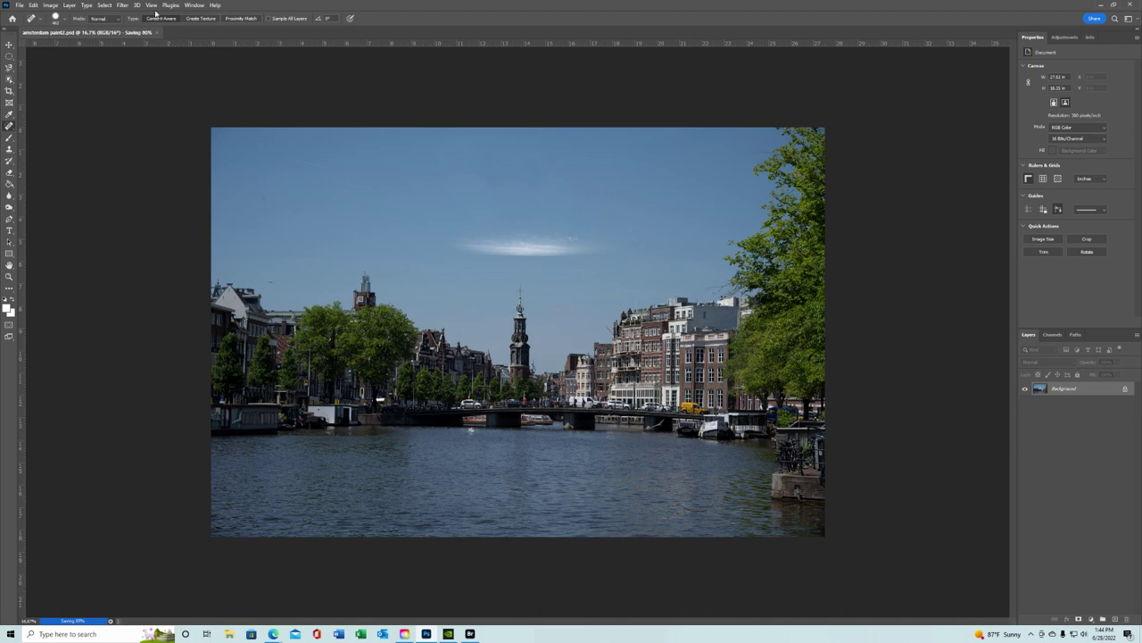
click(126, 8)
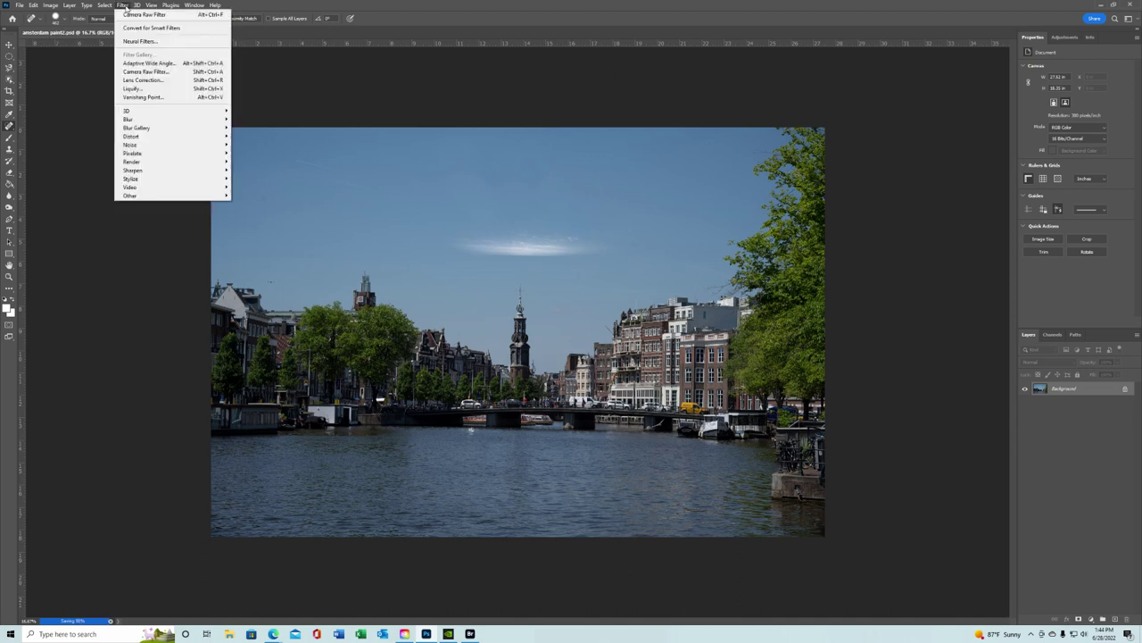
- In the Camera Raw Filter, set Texture -100, Clarity about -65 and Dehaze -25
click(151, 72)
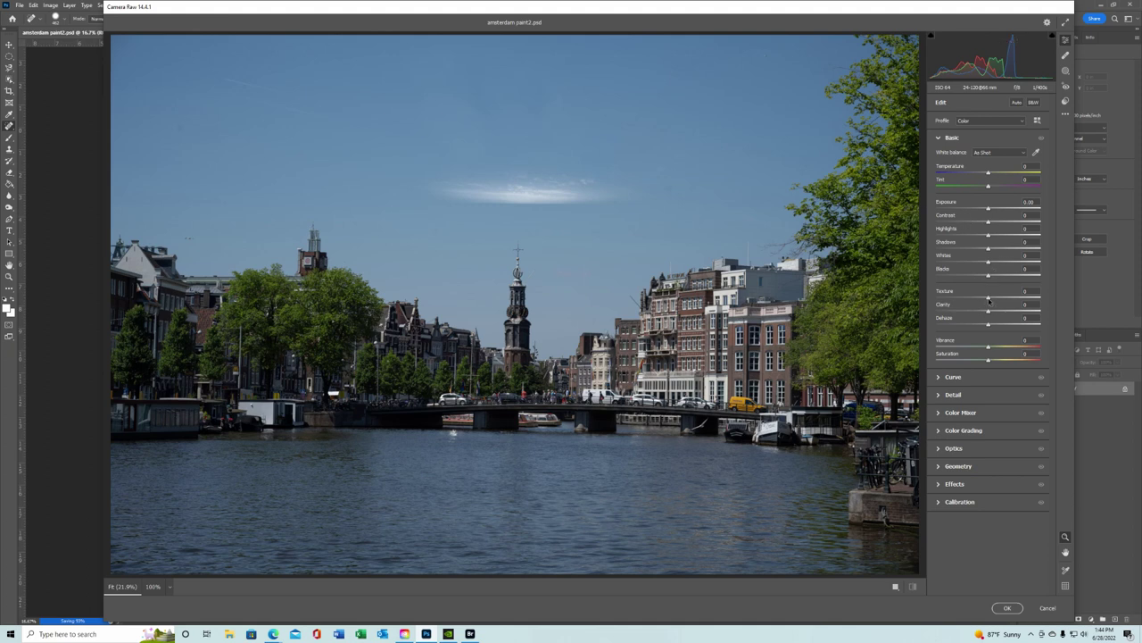
drag(988, 300, 952, 316)
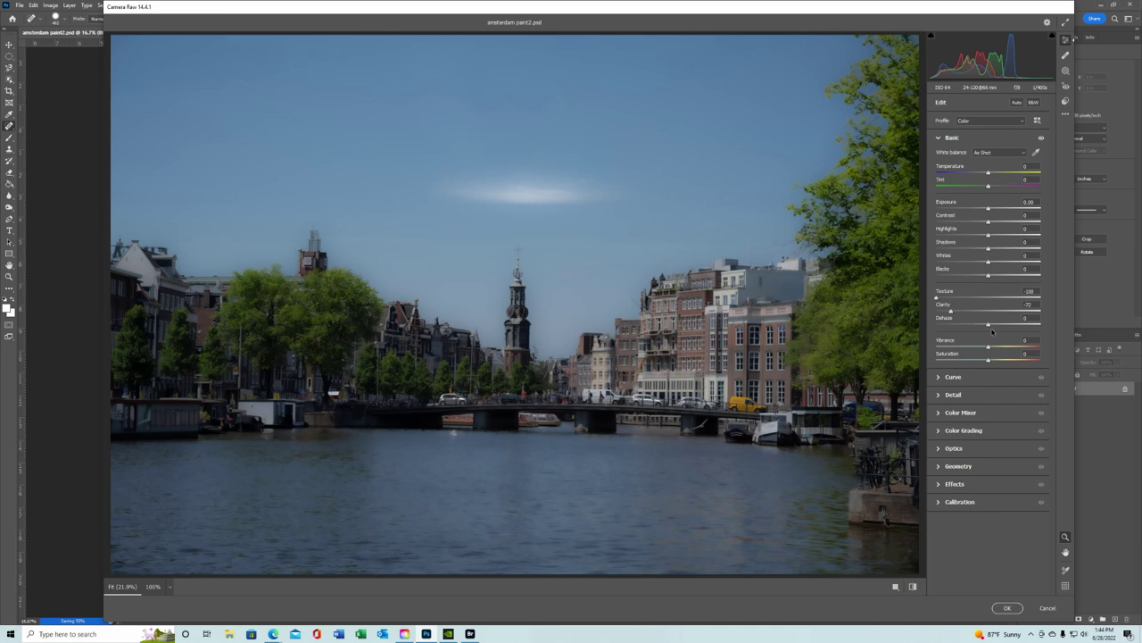
drag(990, 326, 978, 328)
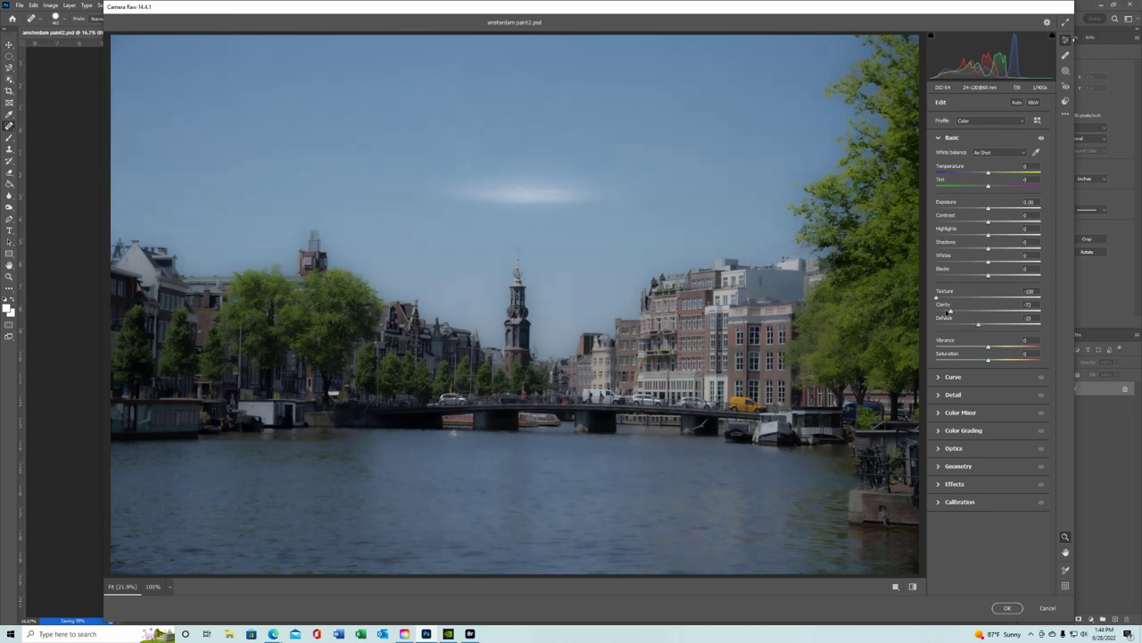
drag(949, 312, 954, 314)
drag(979, 326, 975, 327)
- Apply the Camera Raw adjustments and duplicate the Background layer
click(1007, 608)
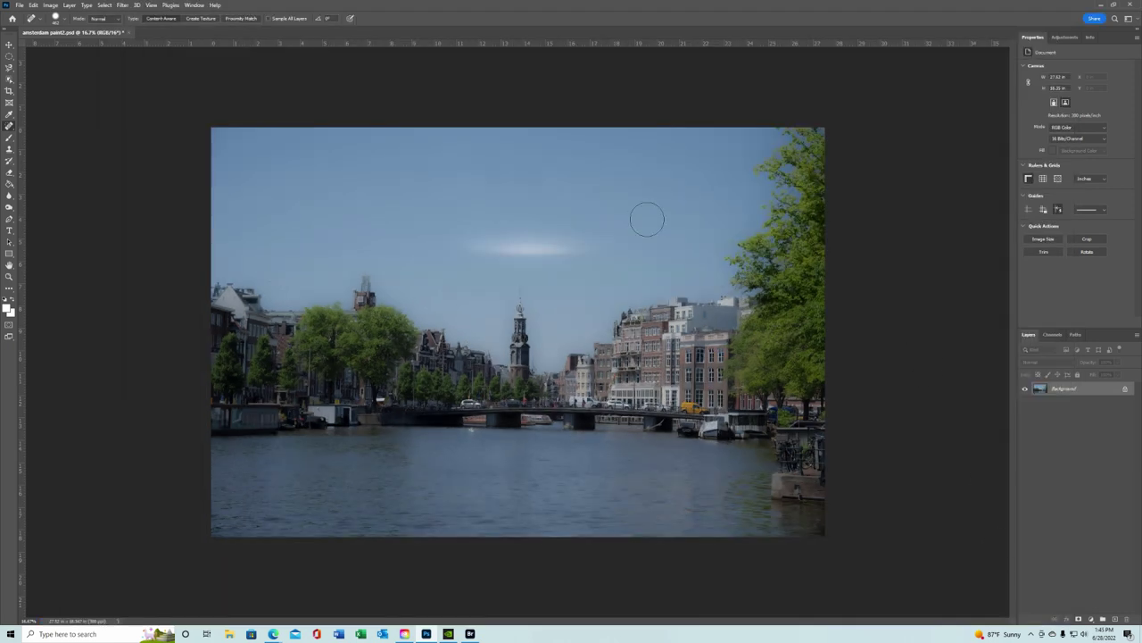
click(70, 5)
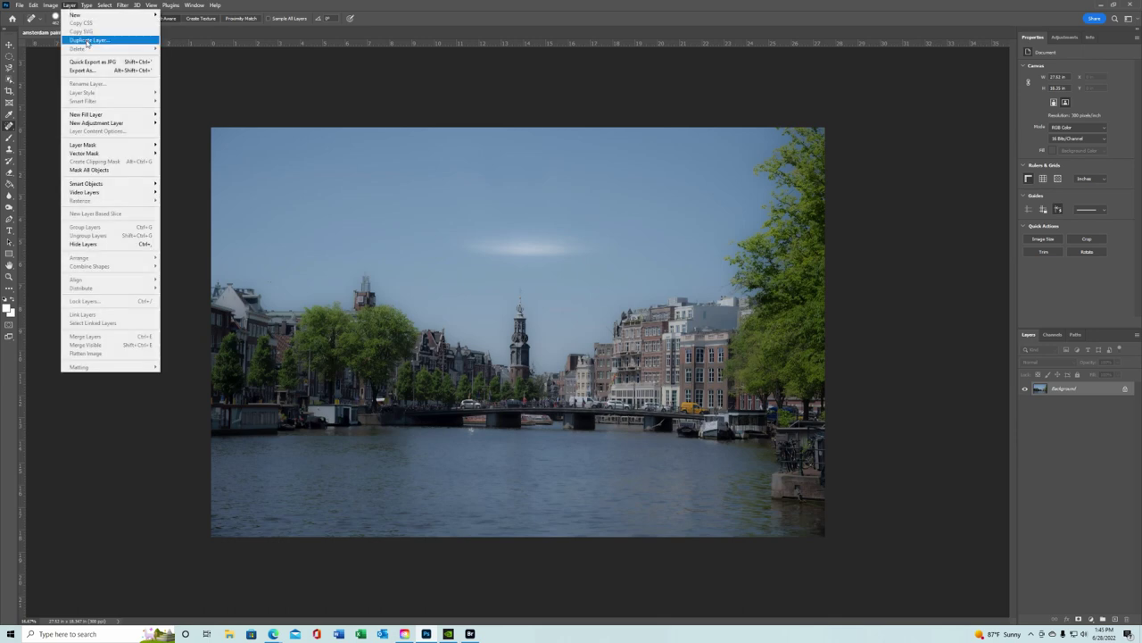
click(87, 41)
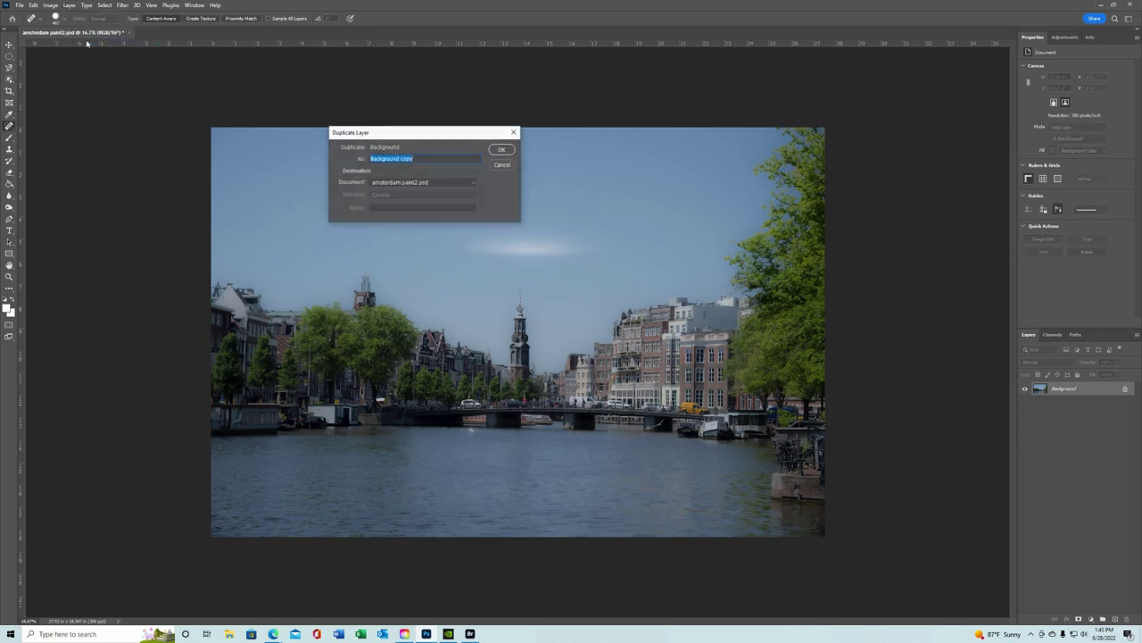
click(505, 150)
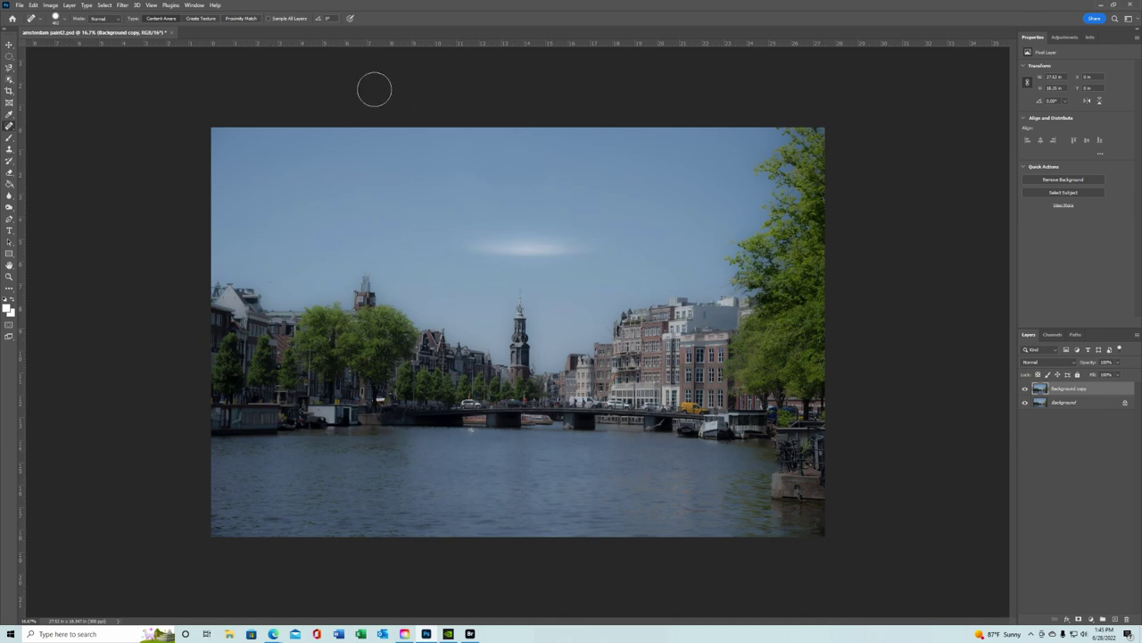
- Blur the Background copy with a 49.8-pixel Gaussian Blur
click(122, 5)
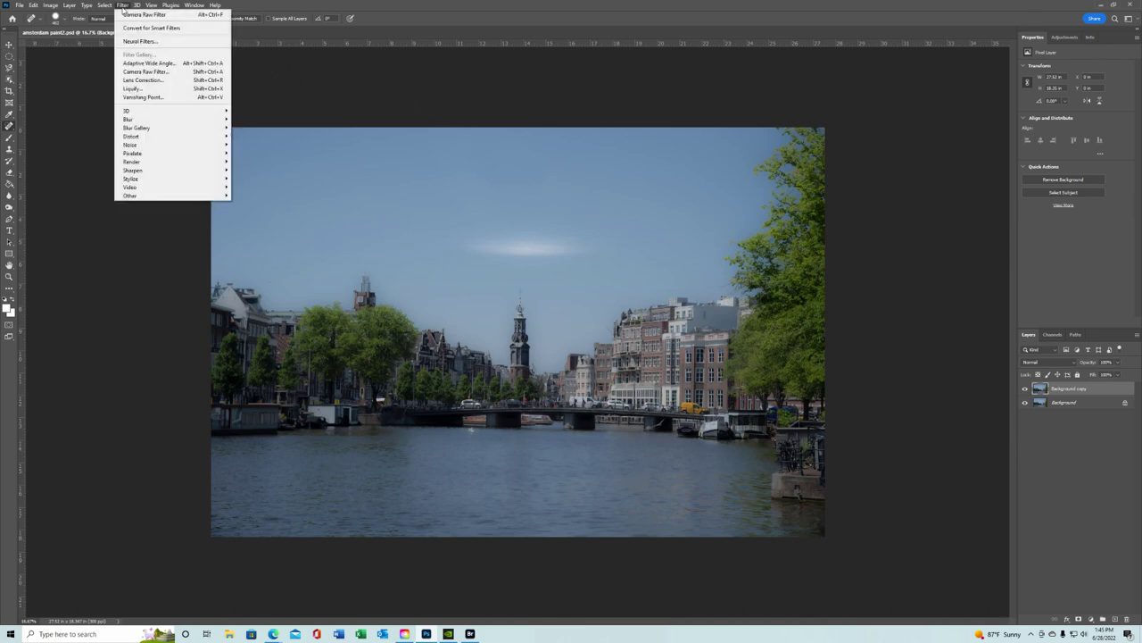
mouse_move(161, 120)
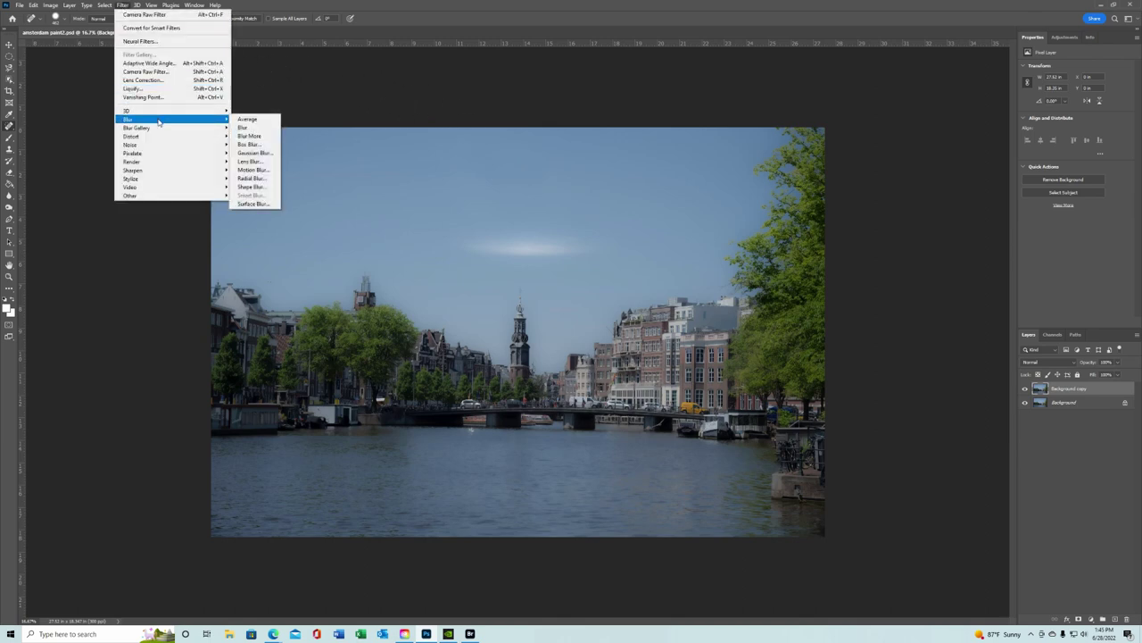
click(268, 153)
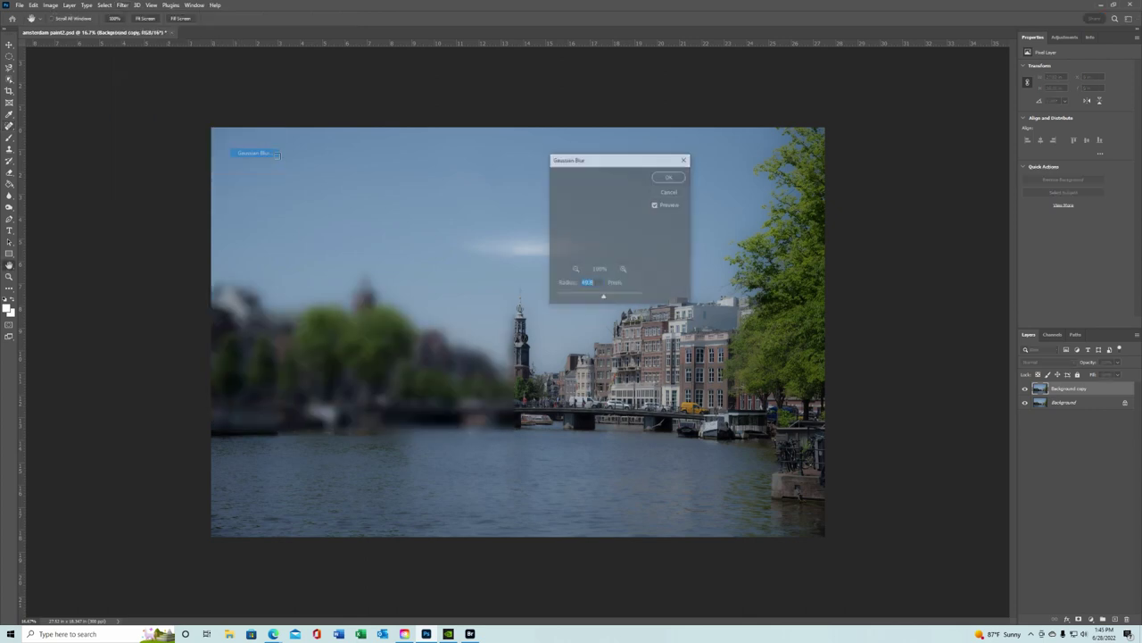
click(671, 177)
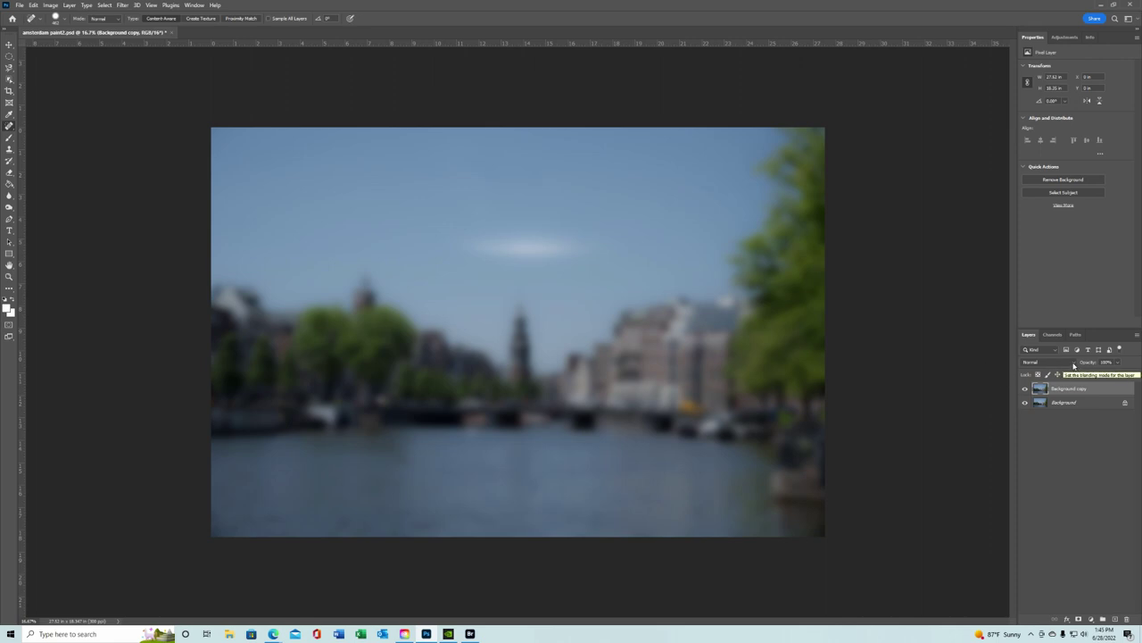
- Set the Background copy to Soft Light and toggle its visibility to compare the glow
click(1075, 363)
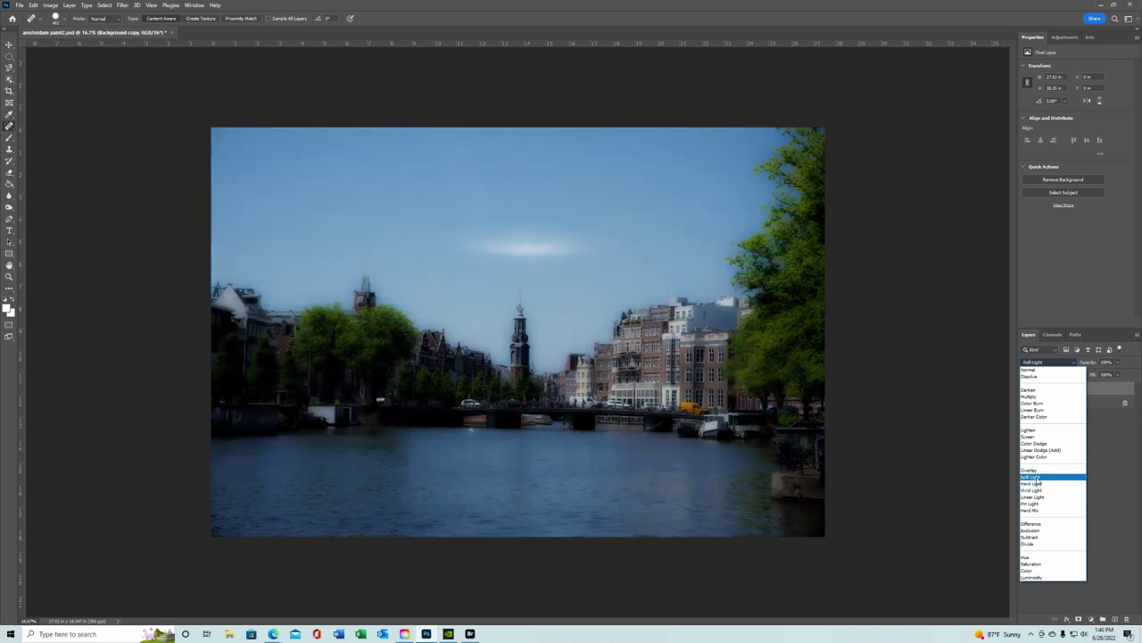
click(1033, 478)
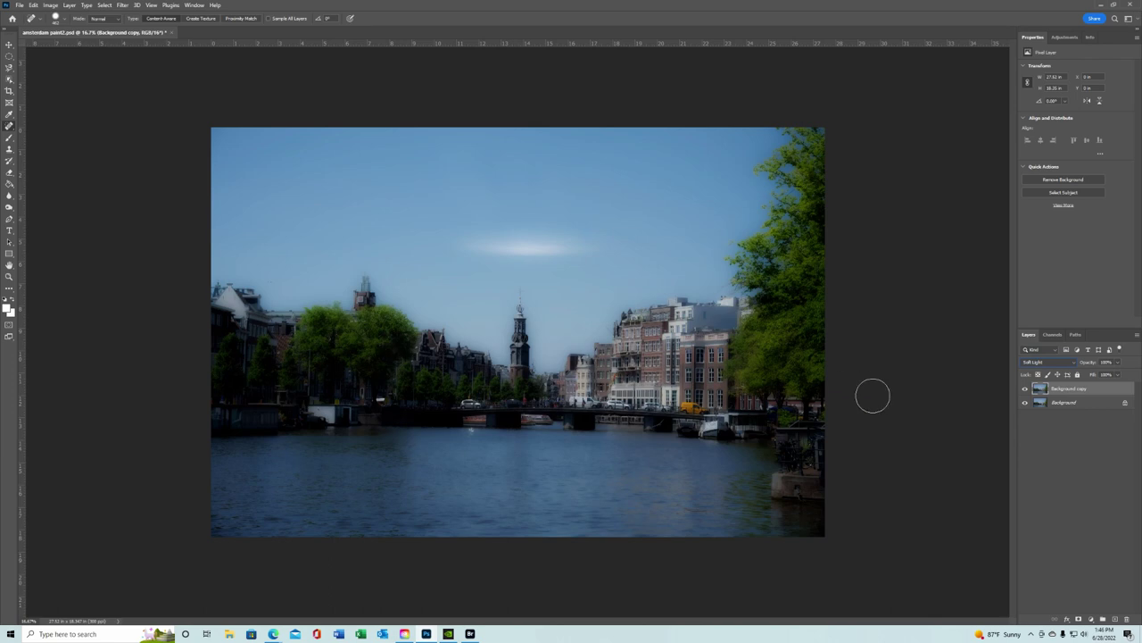
click(1025, 390)
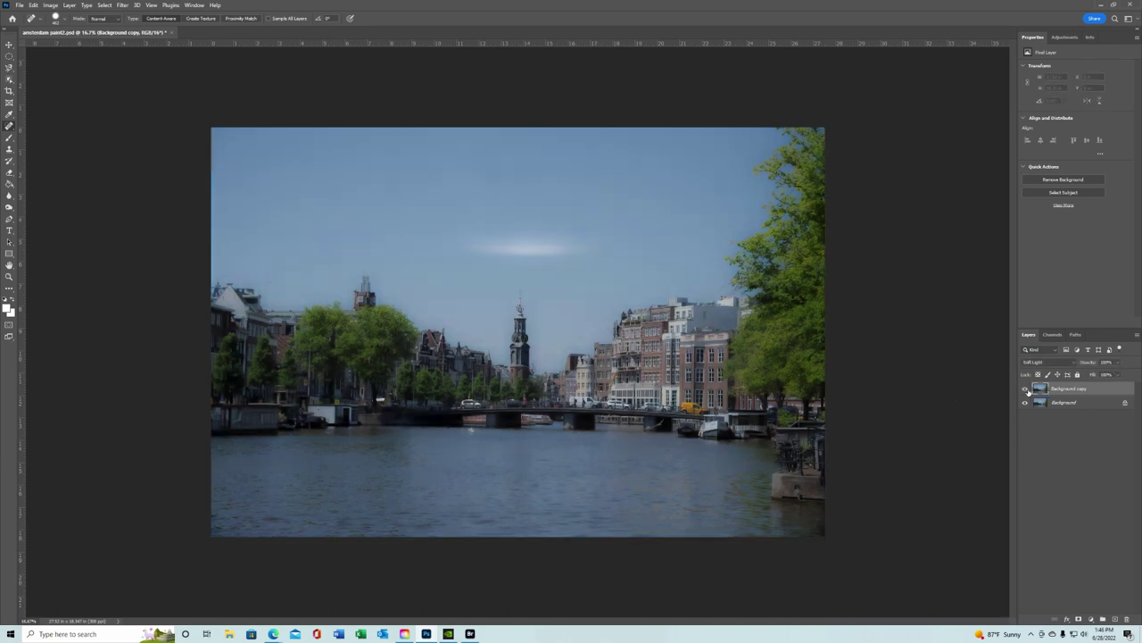
click(1026, 389)
click(1026, 389)
click(1025, 389)
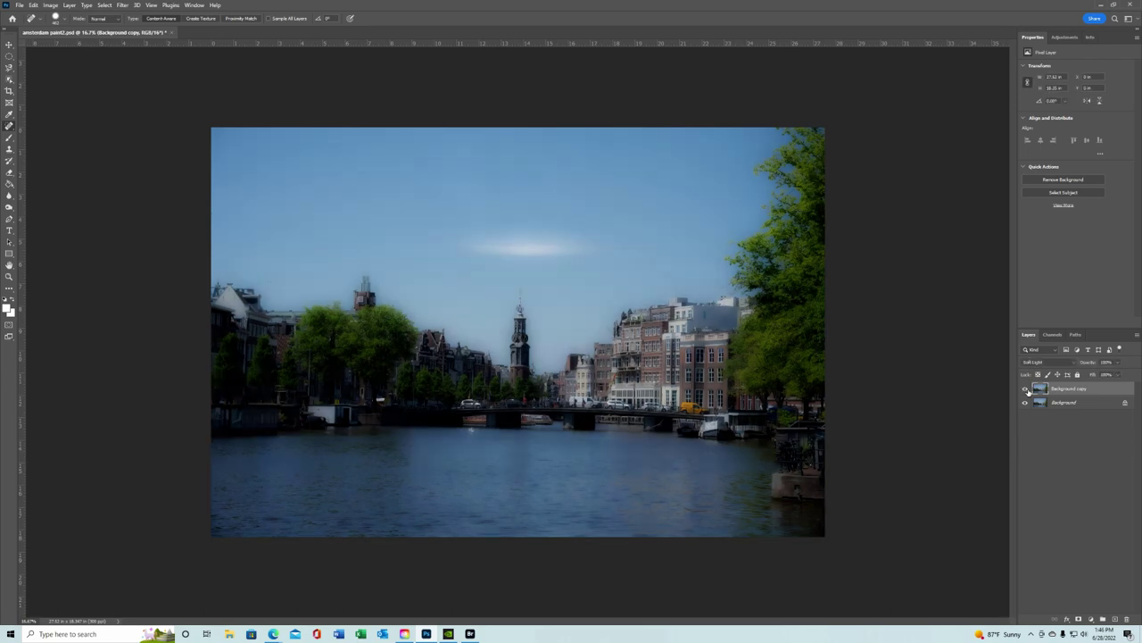
click(1026, 389)
- Show the glow layer, flatten to one Background layer, and pick the Burn tool at Midtones range
click(1026, 389)
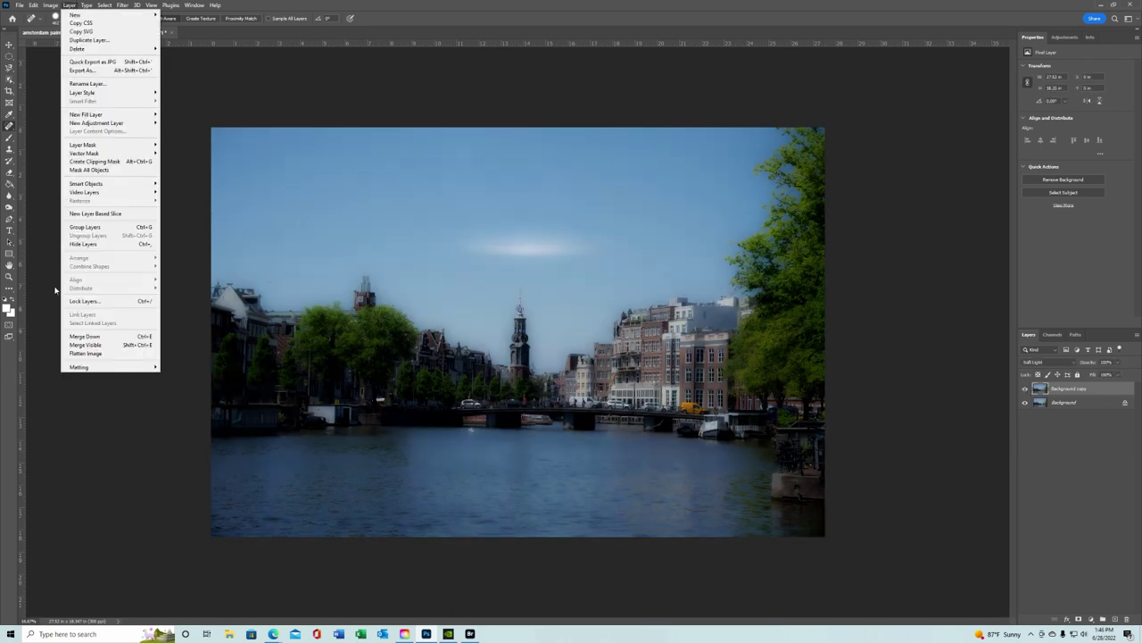
click(85, 352)
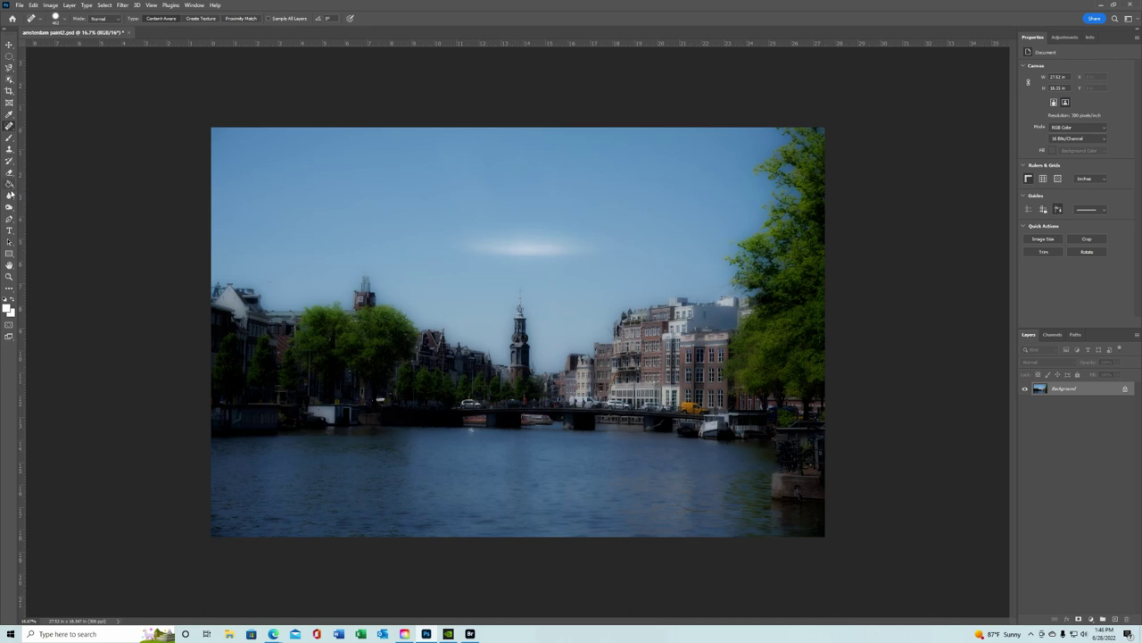
click(8, 207)
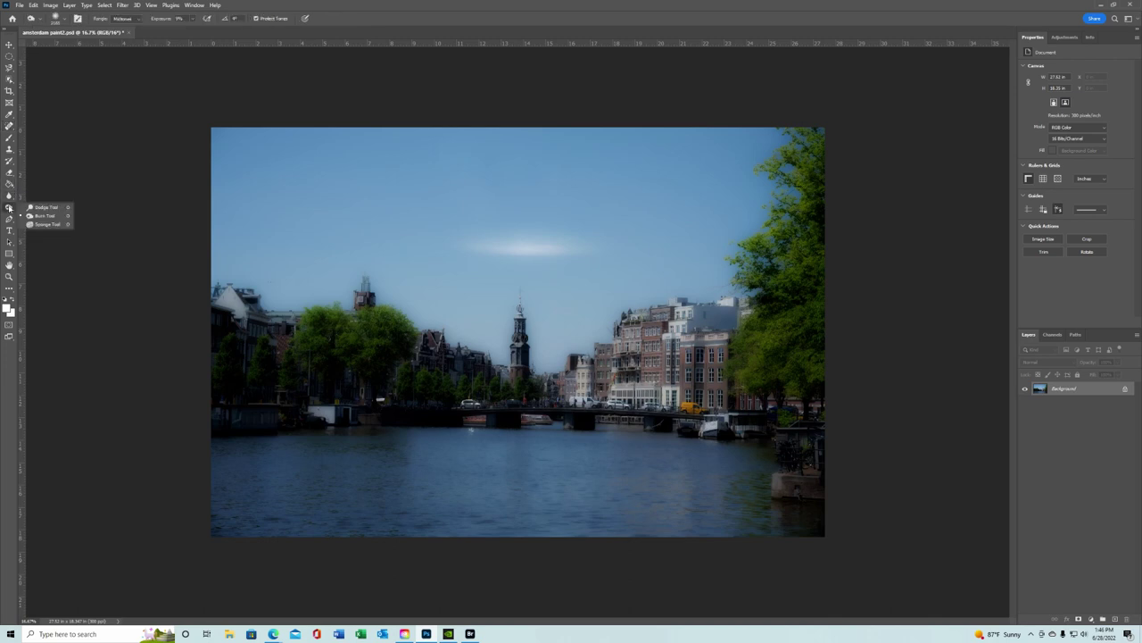
click(43, 215)
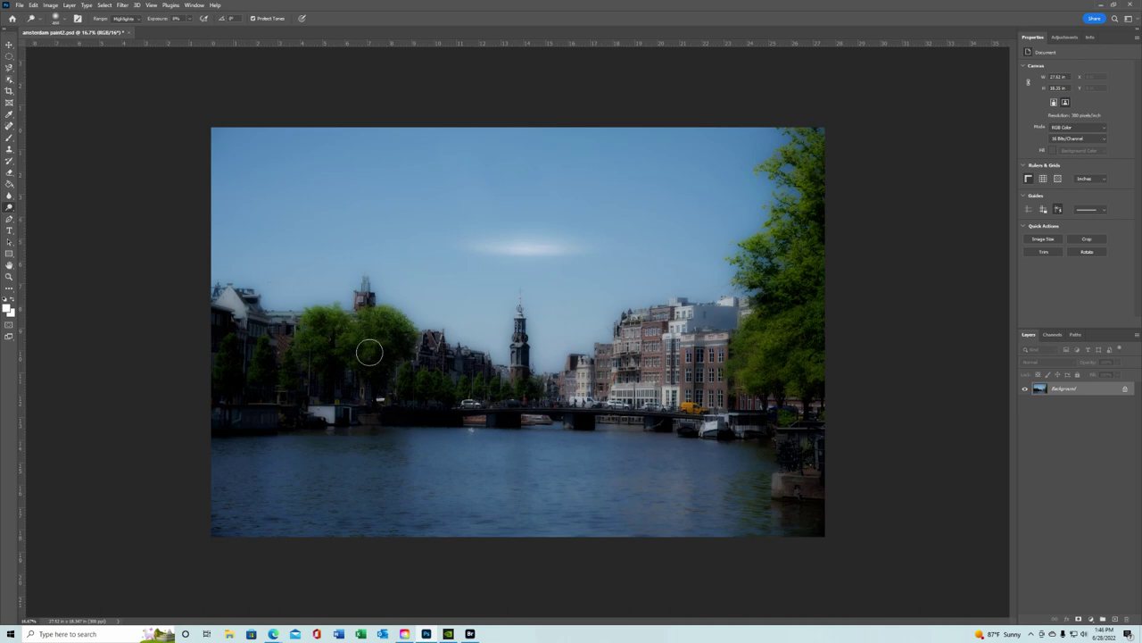
click(136, 19)
click(130, 33)
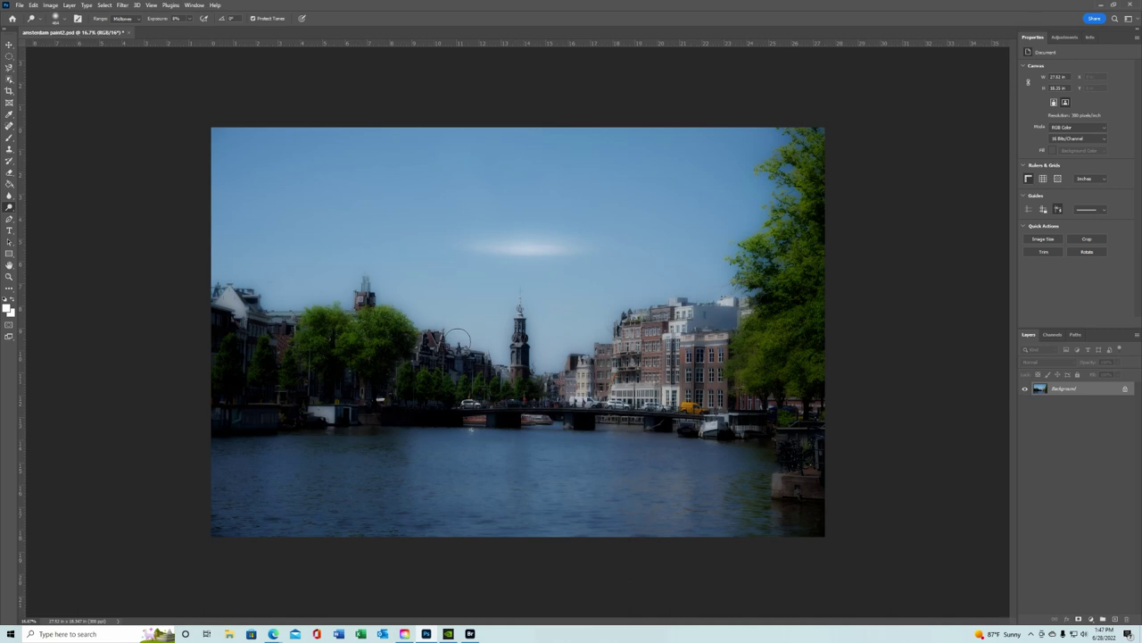
- Resize the Spot Healing Brush and paint out the dark spot near the left treetops
click(10, 127)
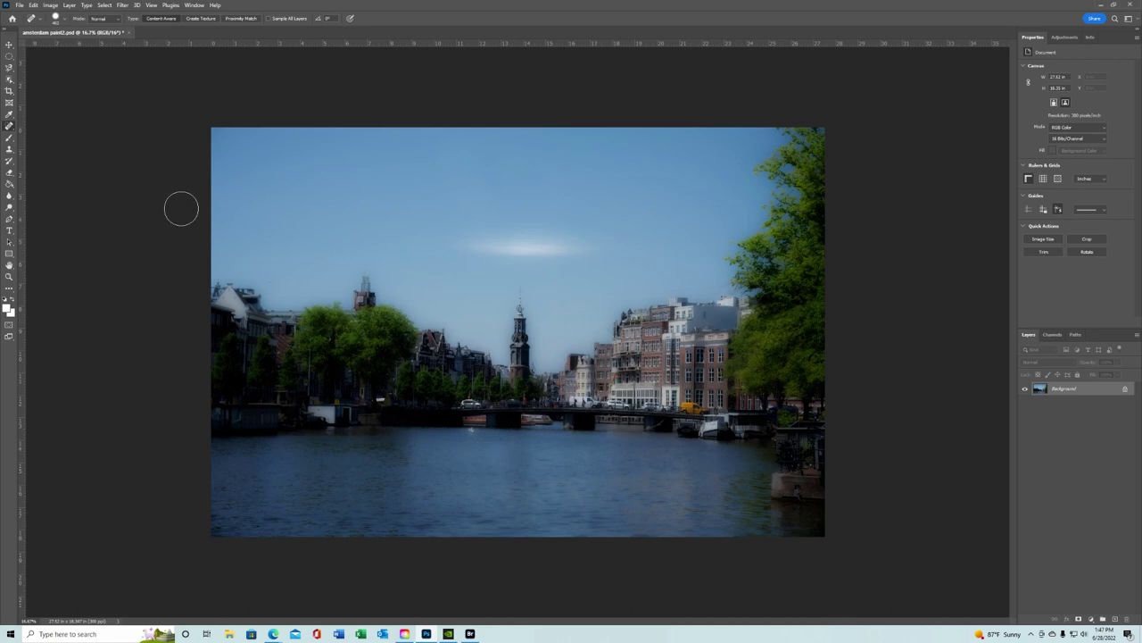
click(64, 19)
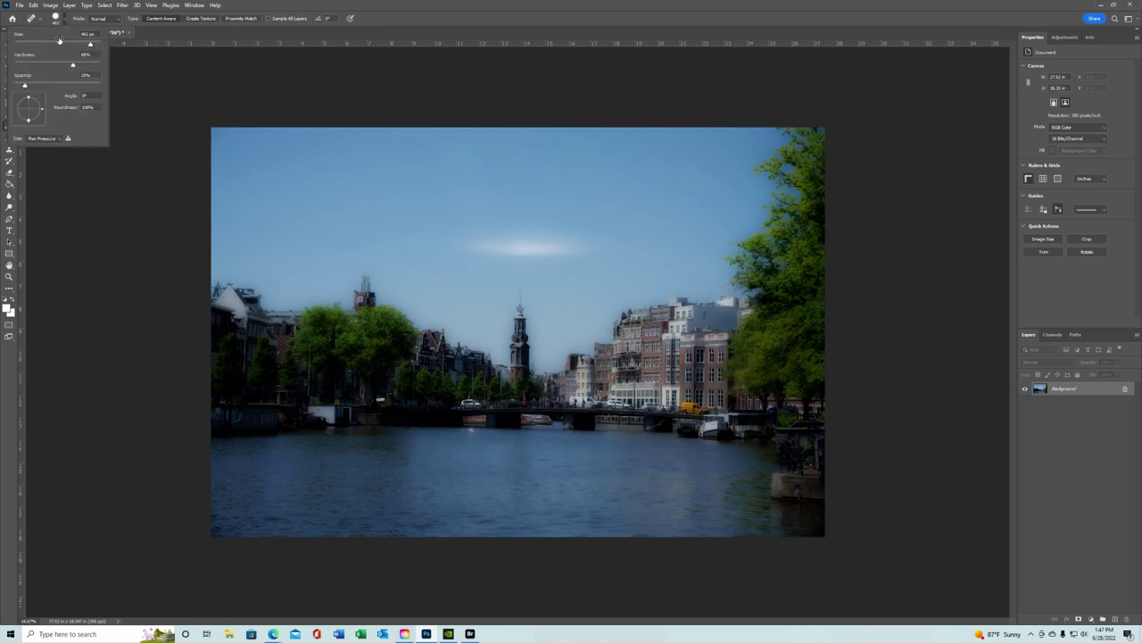
click(475, 434)
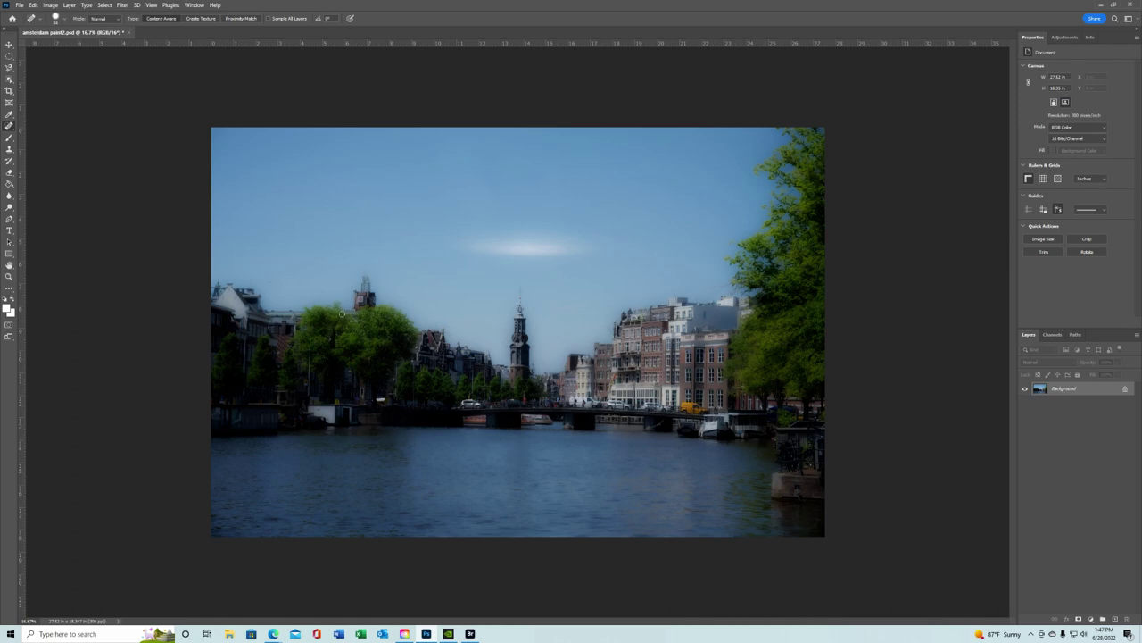
drag(273, 283, 268, 284)
- Draw a 16:9 crop, adjust its edges and position around the bridge and tower, and commit it
click(9, 90)
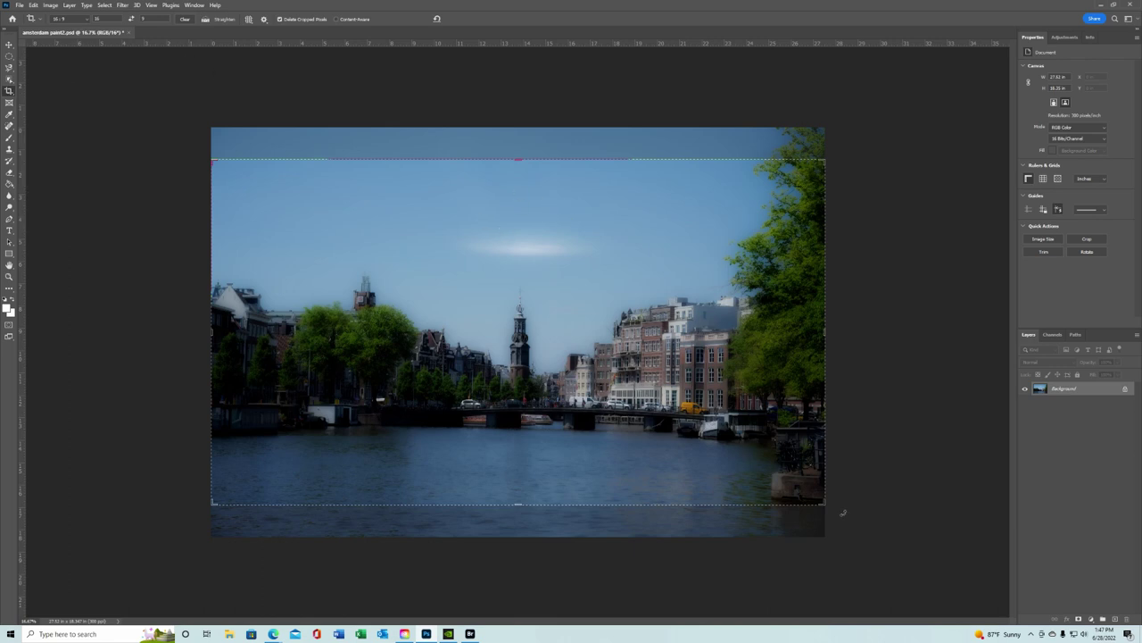
drag(830, 509, 808, 476)
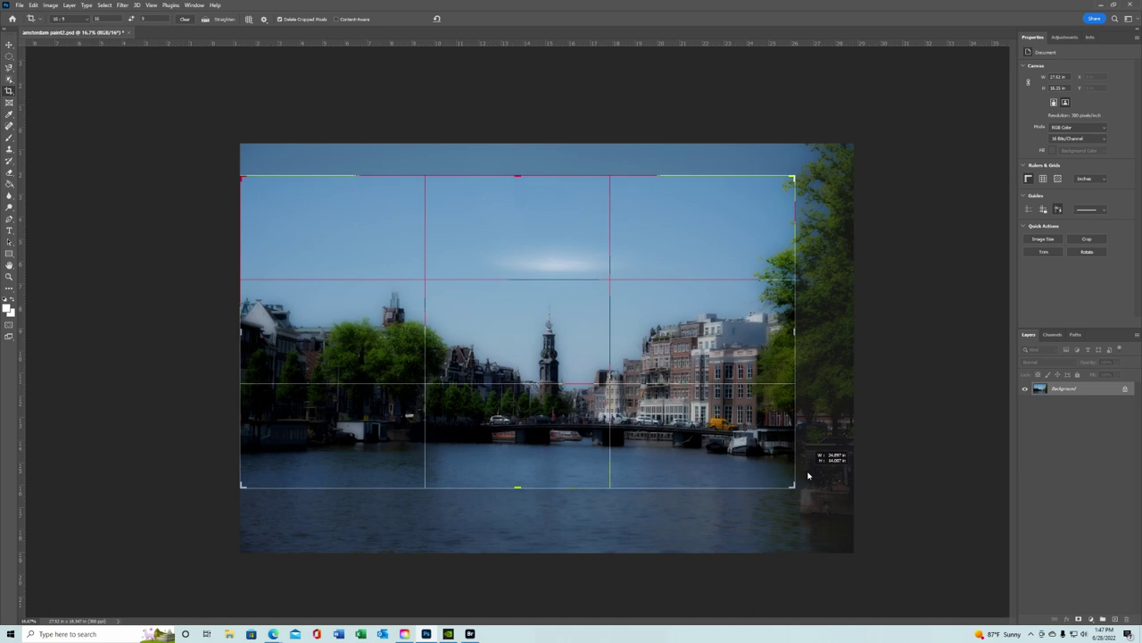
drag(808, 476, 807, 476)
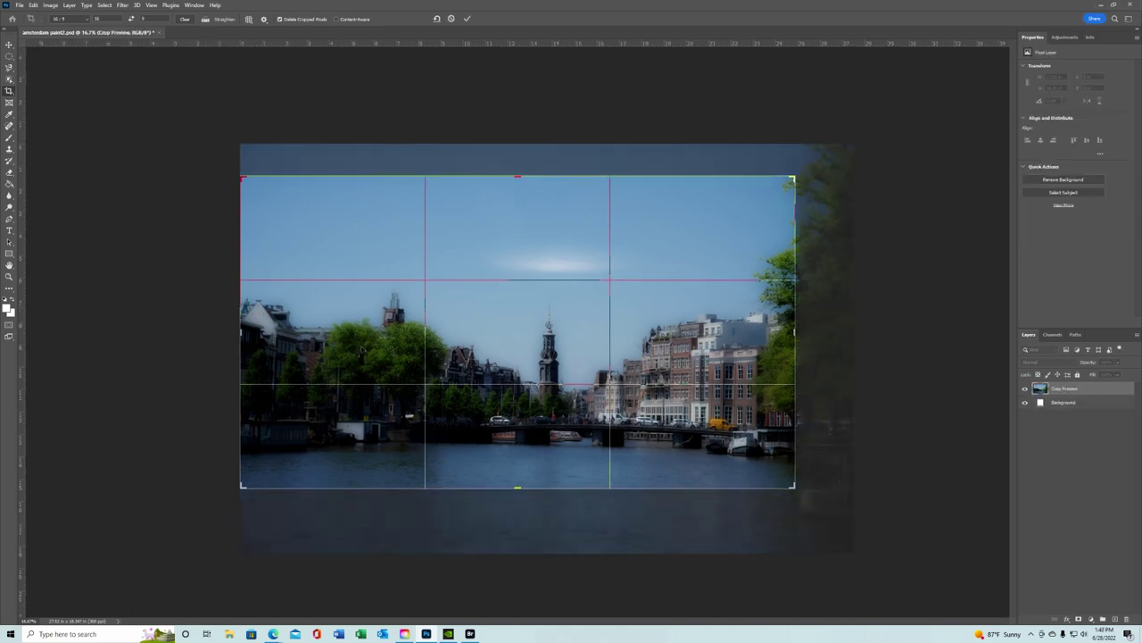
drag(245, 335, 253, 334)
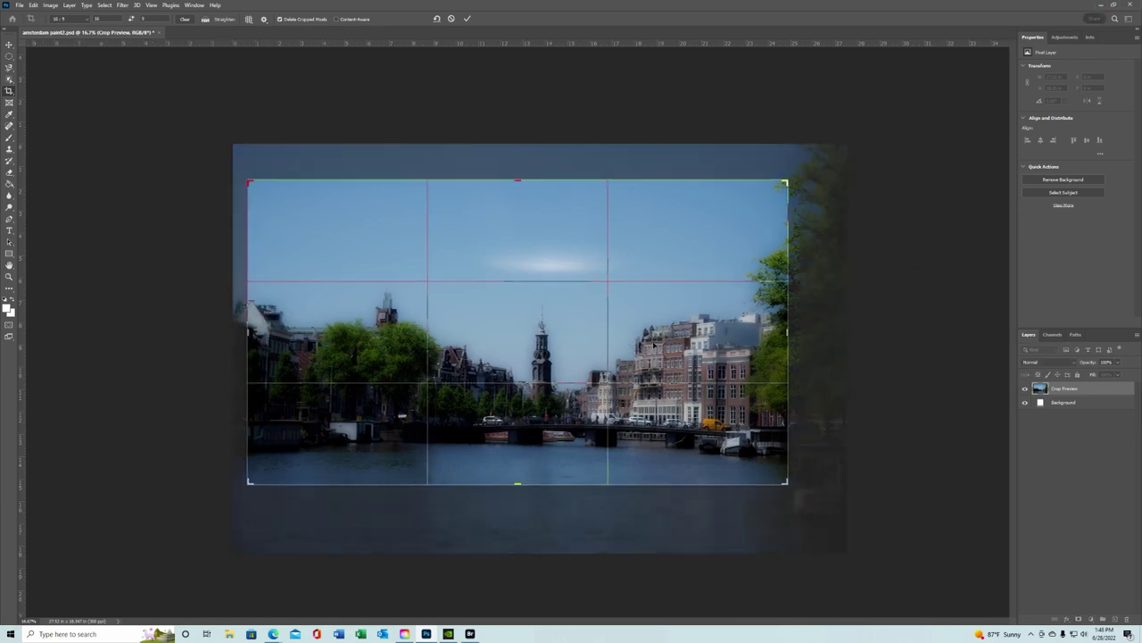
drag(677, 342, 530, 334)
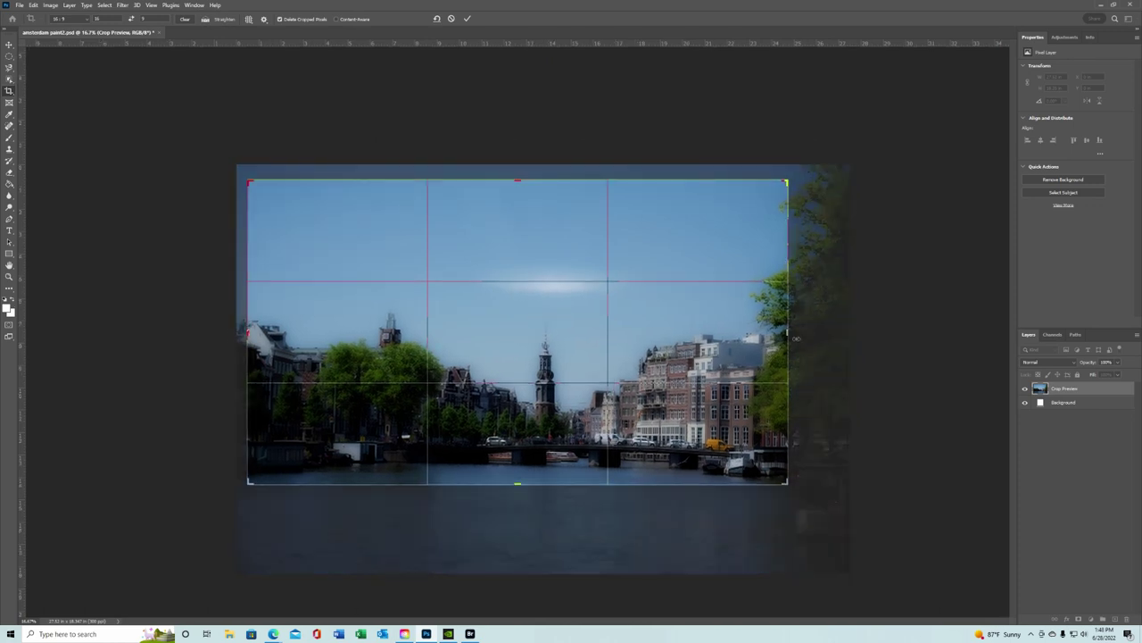
drag(790, 339, 807, 338)
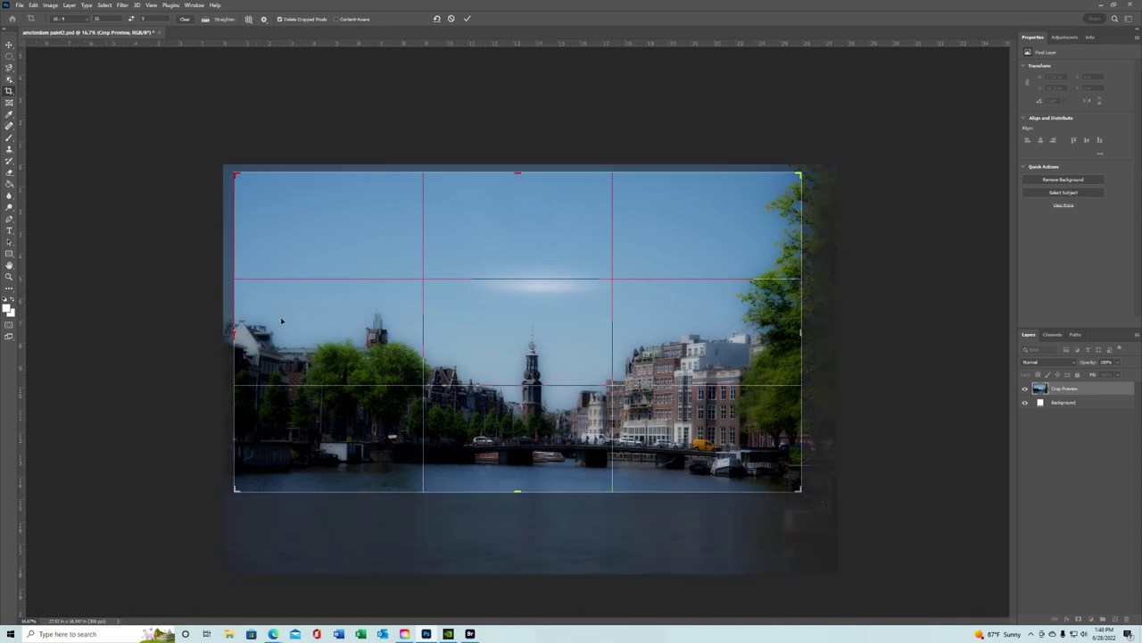
drag(235, 333, 231, 330)
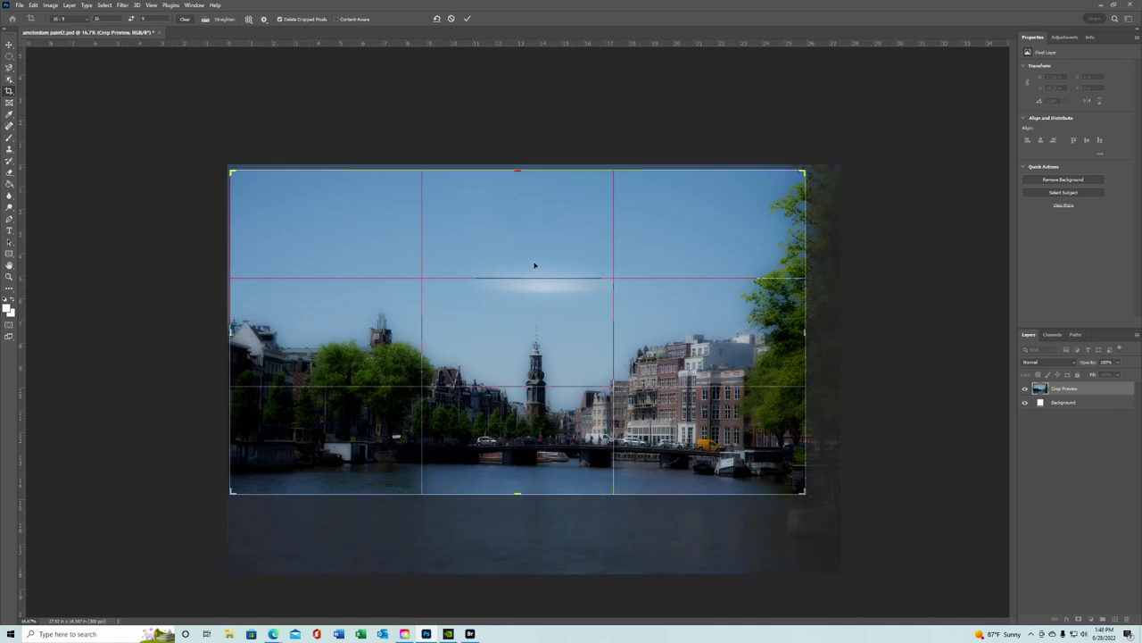
key(Return)
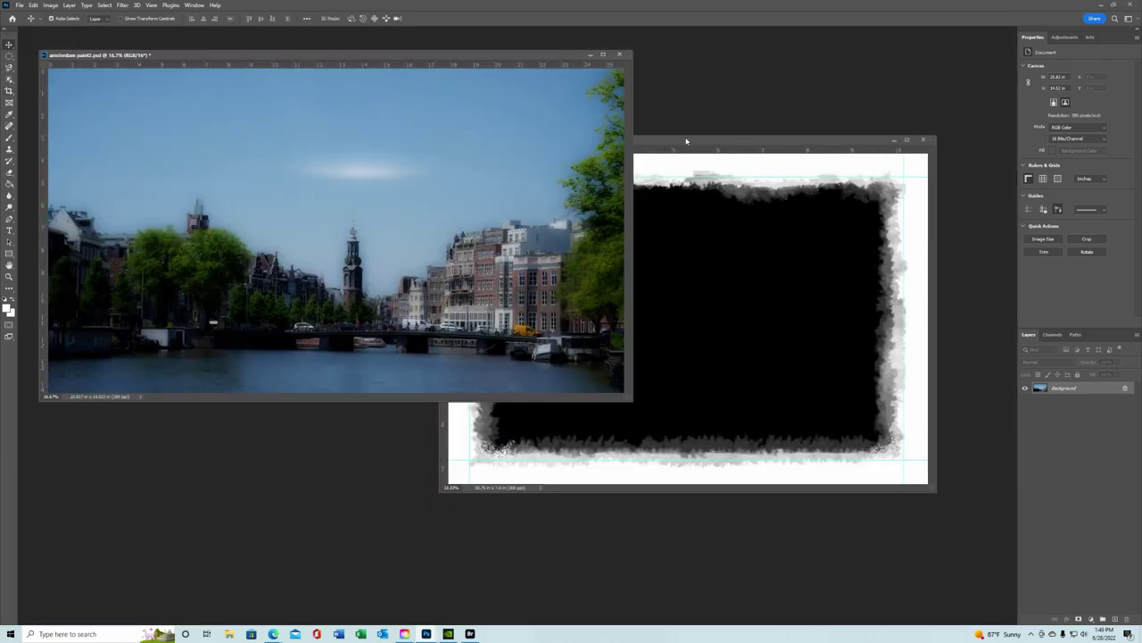
- Move the border window aside, then set the Amsterdam photo's Image Size width to 26 inches
drag(686, 141, 731, 182)
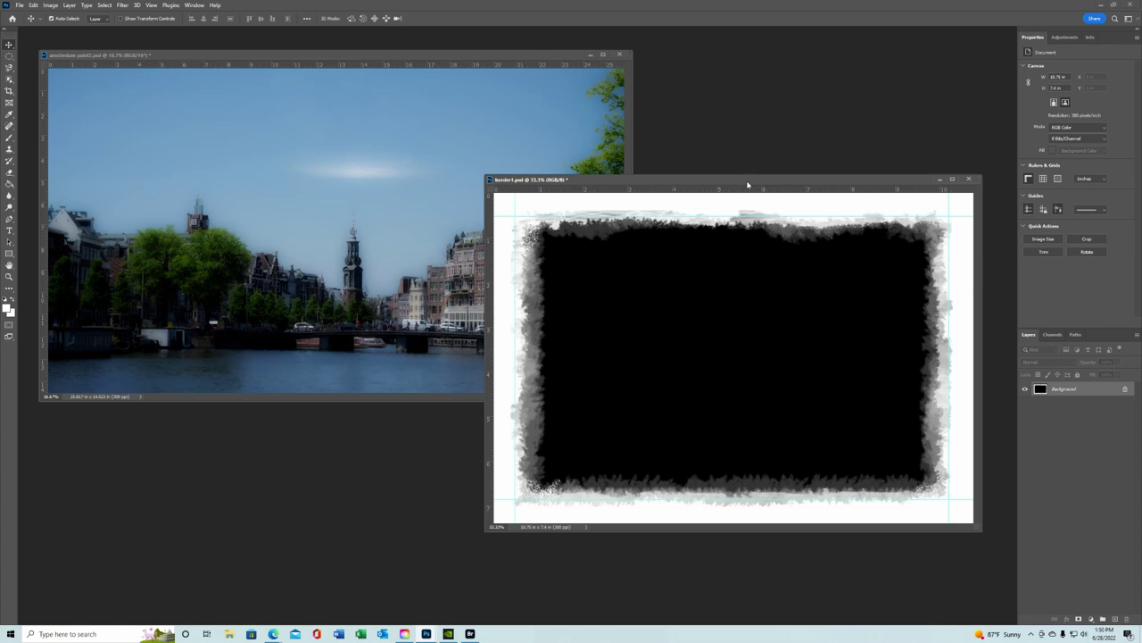
click(420, 55)
click(50, 5)
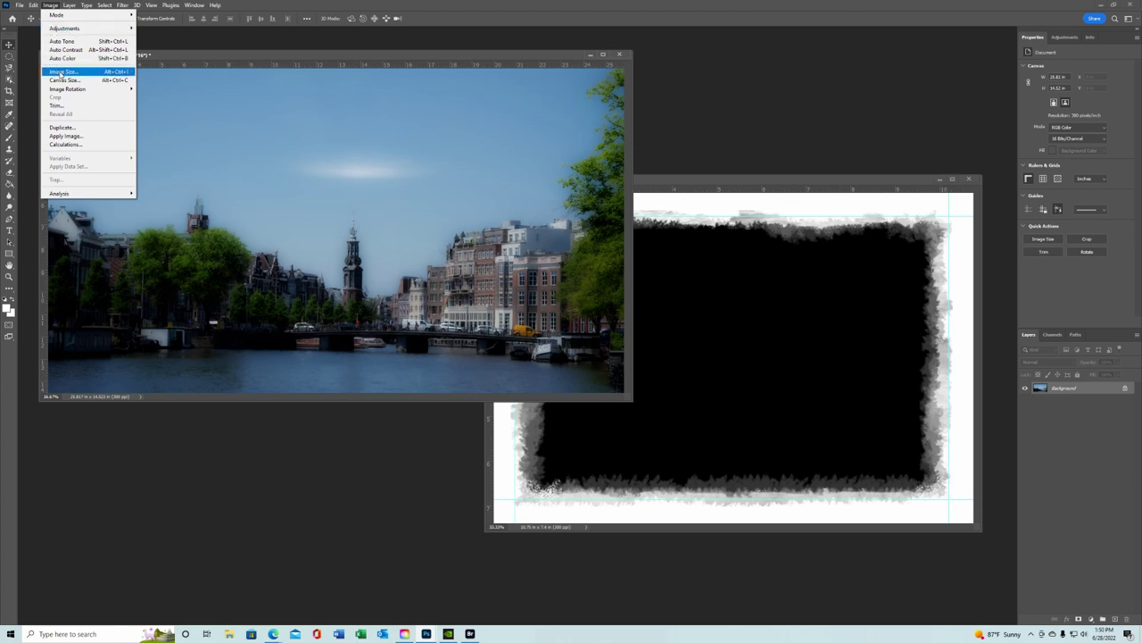
click(60, 73)
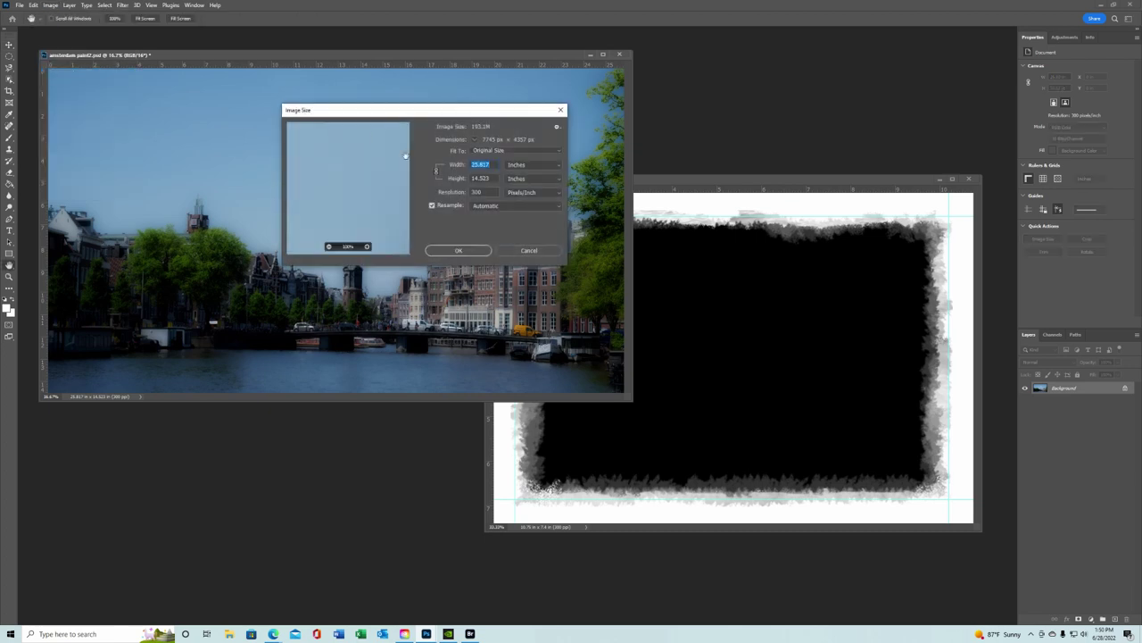
text(26)
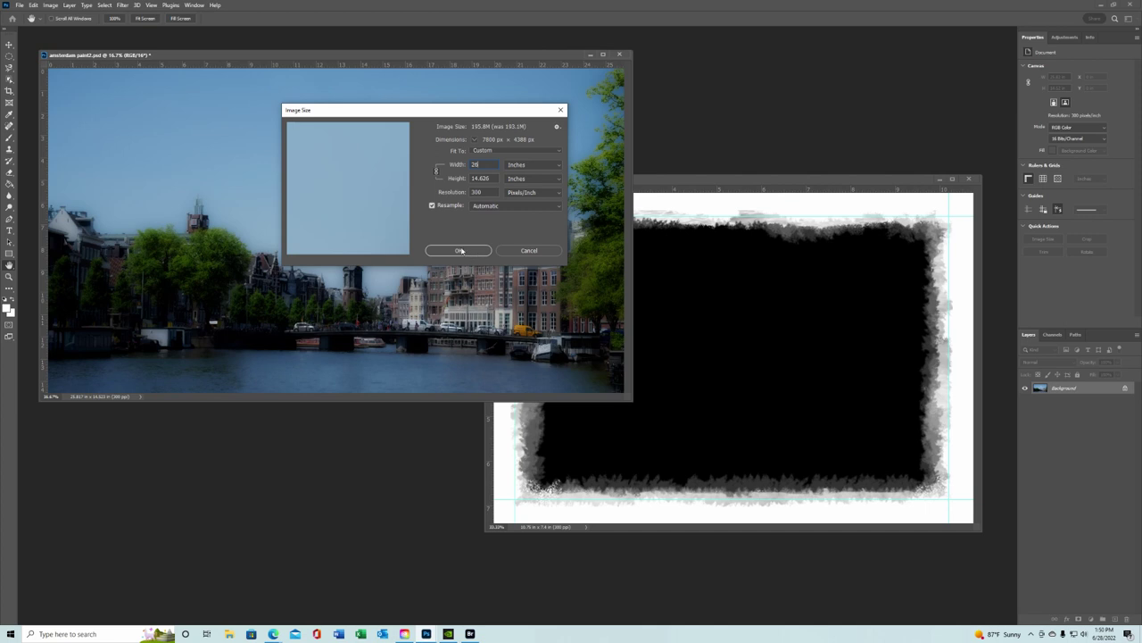
click(459, 251)
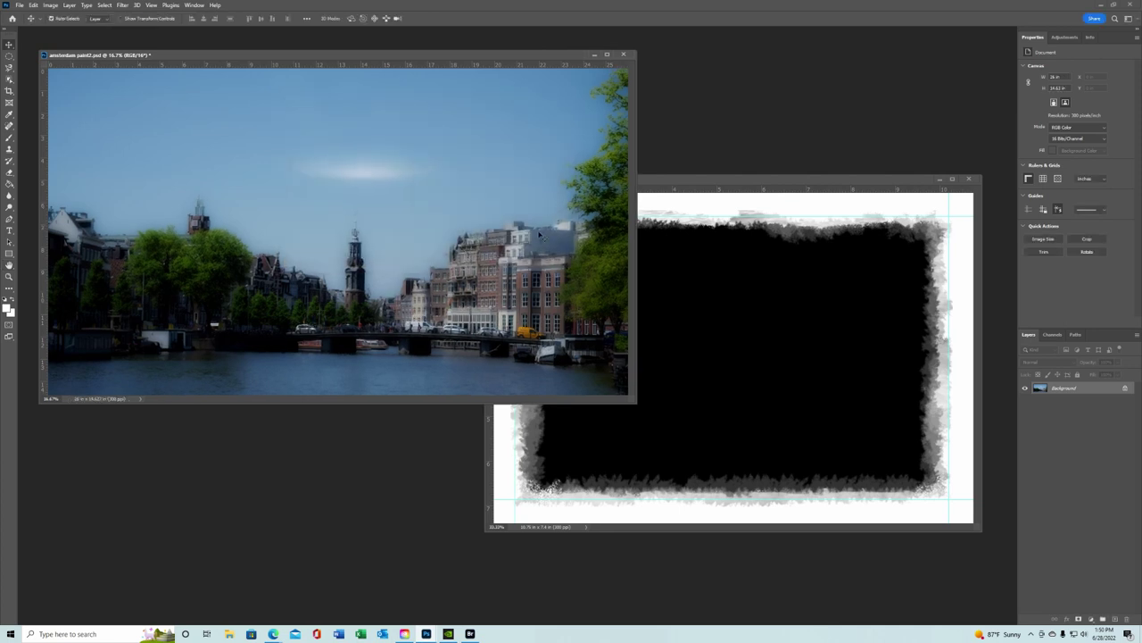
- Shift the border document window slightly left and cancel an unneeded Image Size dialog
click(734, 182)
drag(733, 182, 697, 181)
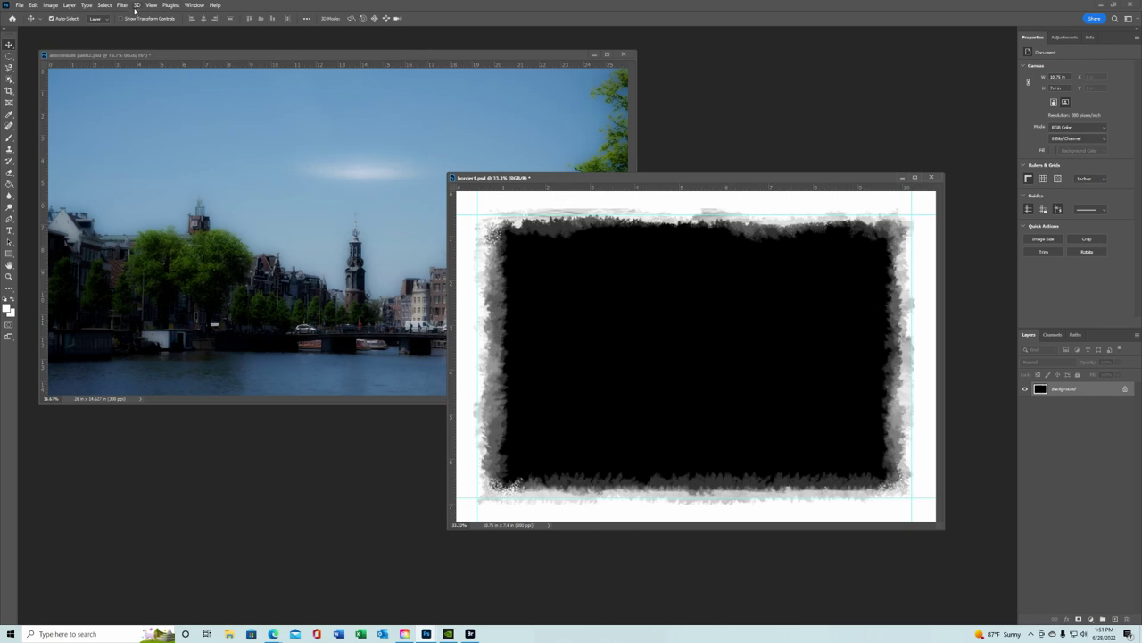
key(ctrl+Tab)
key(ctrl+alt+i)
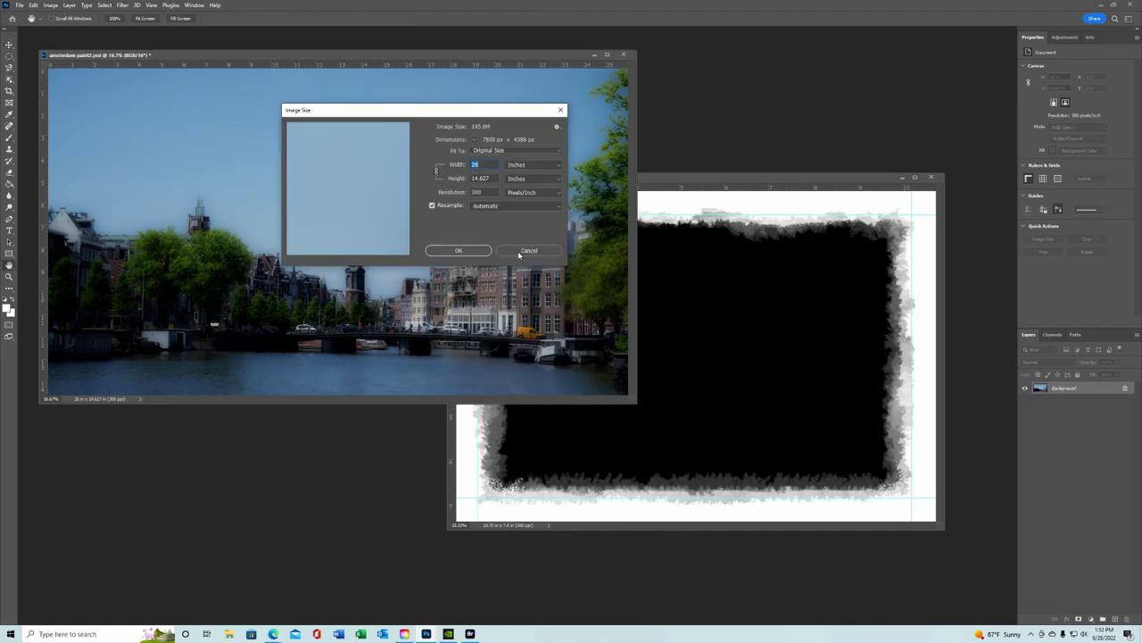
click(528, 251)
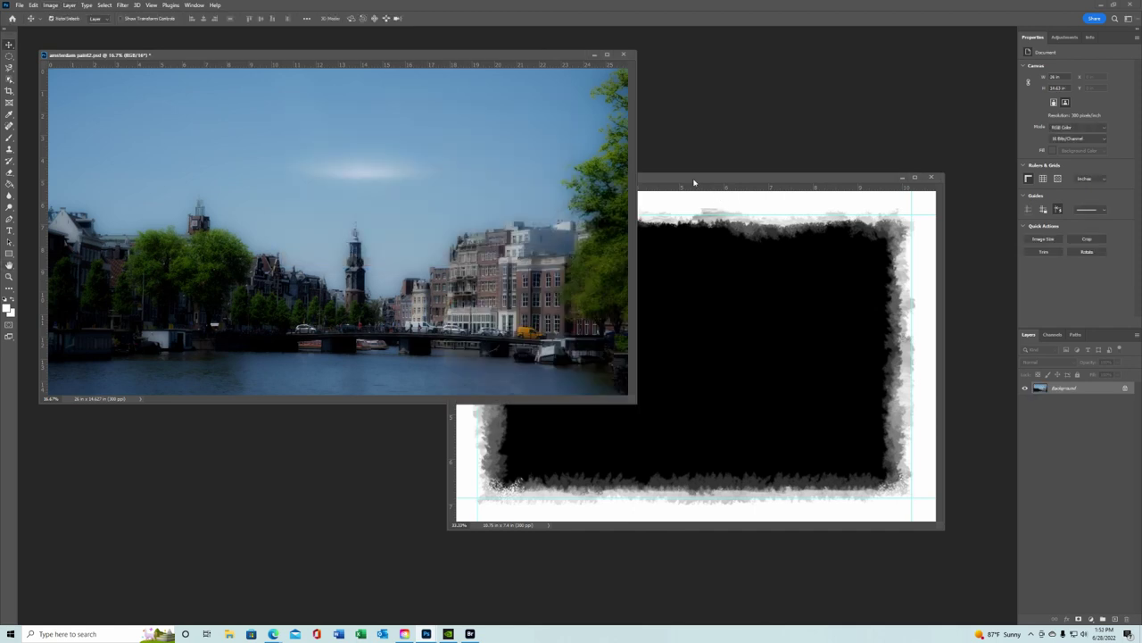
- Set border1.psd's Image Size to 28 inches wide by 17 inches high
key(ctrl+Tab)
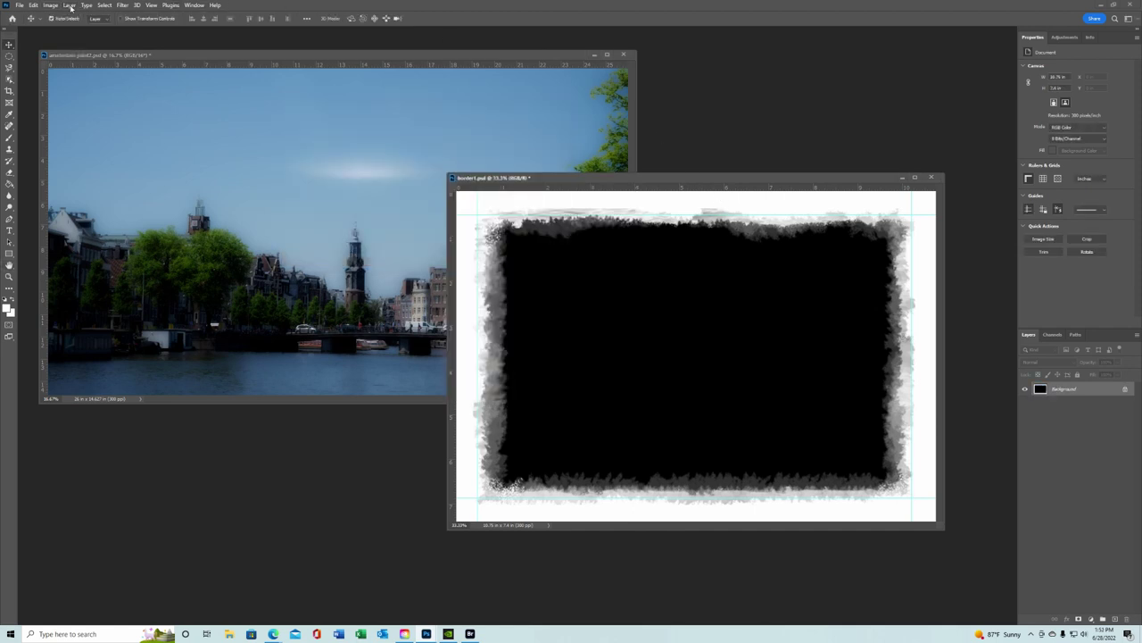
click(70, 6)
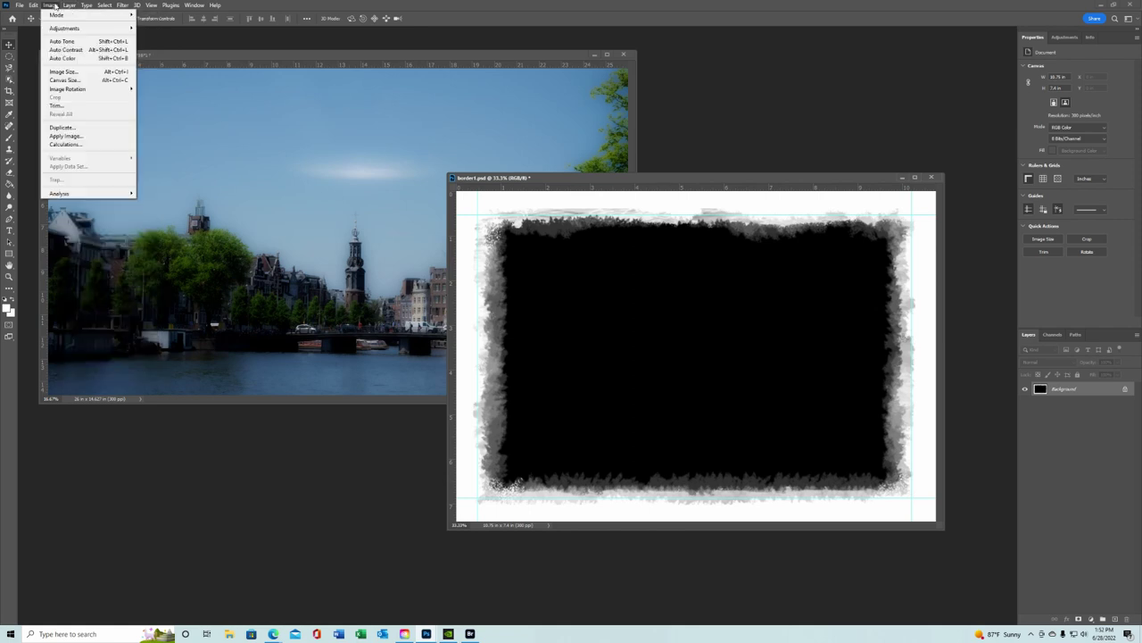
click(75, 75)
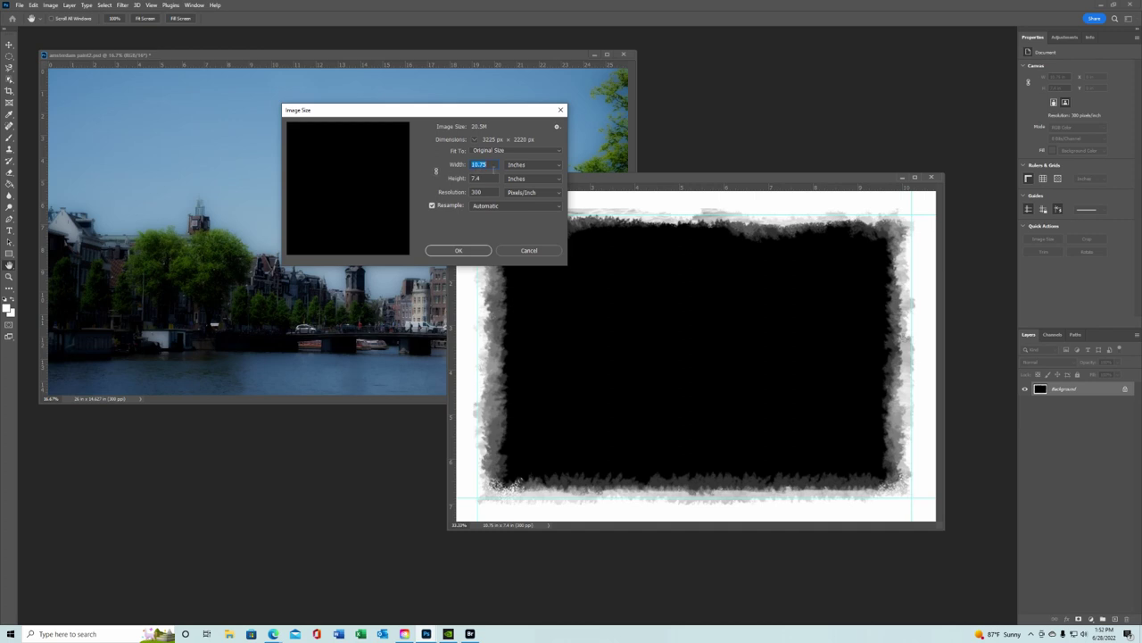
text(28)
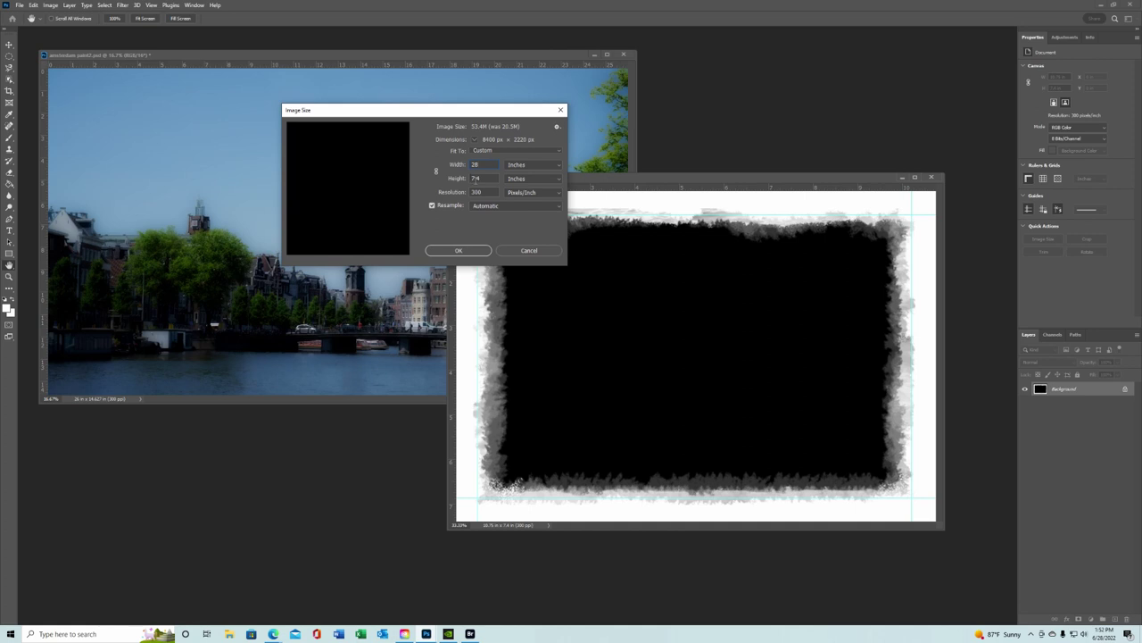
click(486, 178)
text(17)
click(473, 250)
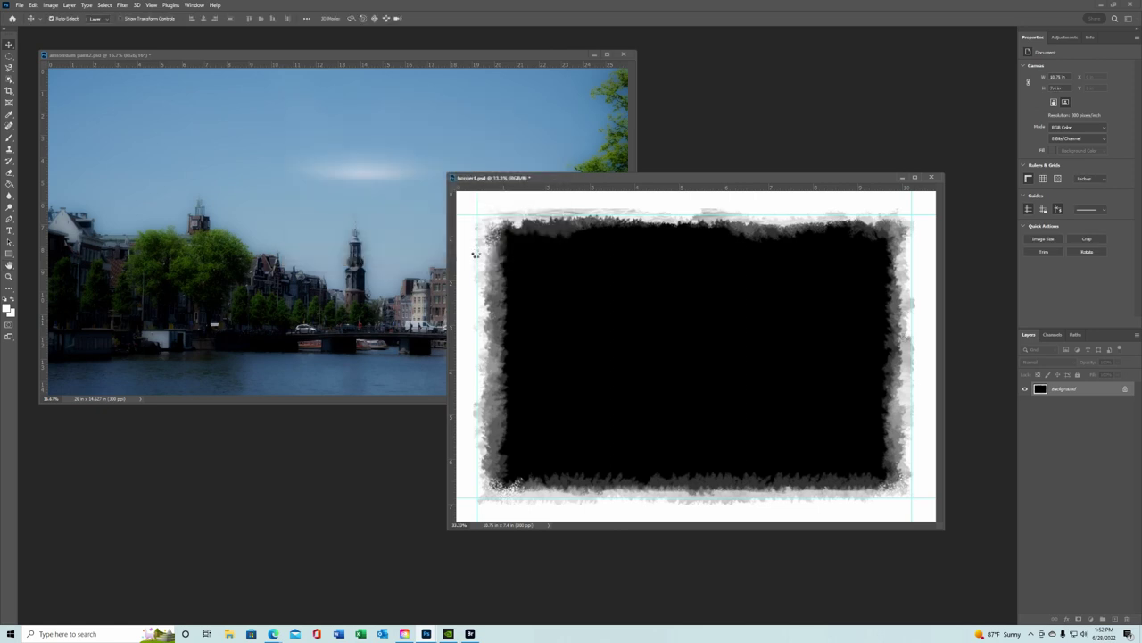
- Drag the canal photo from the Amsterdam document into border1.psd as a new layer
click(198, 54)
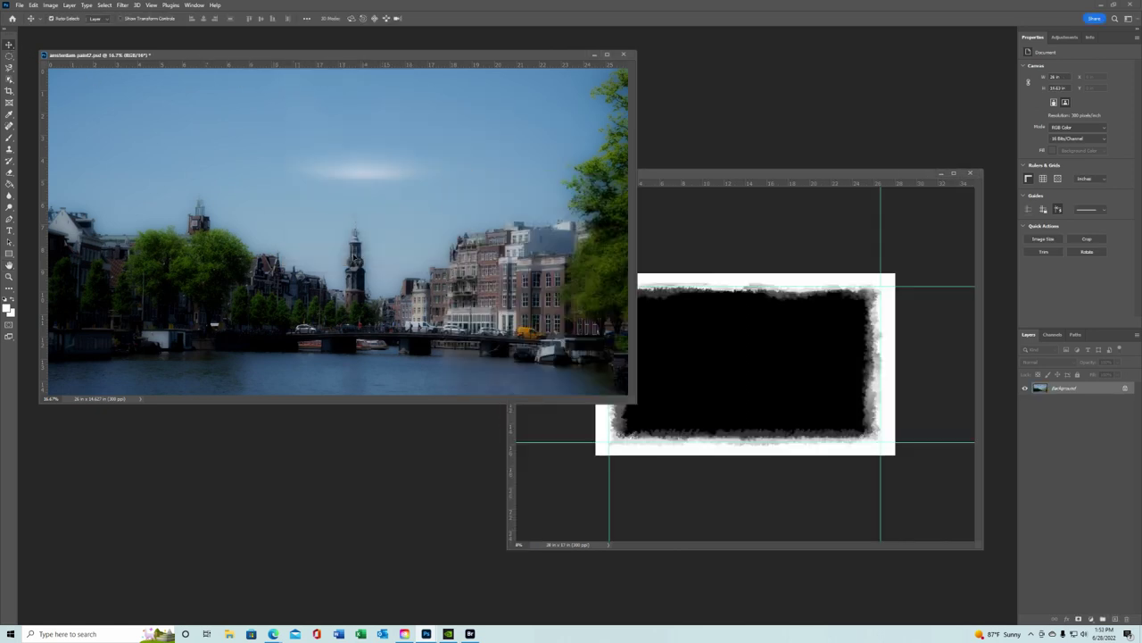
drag(754, 398, 757, 354)
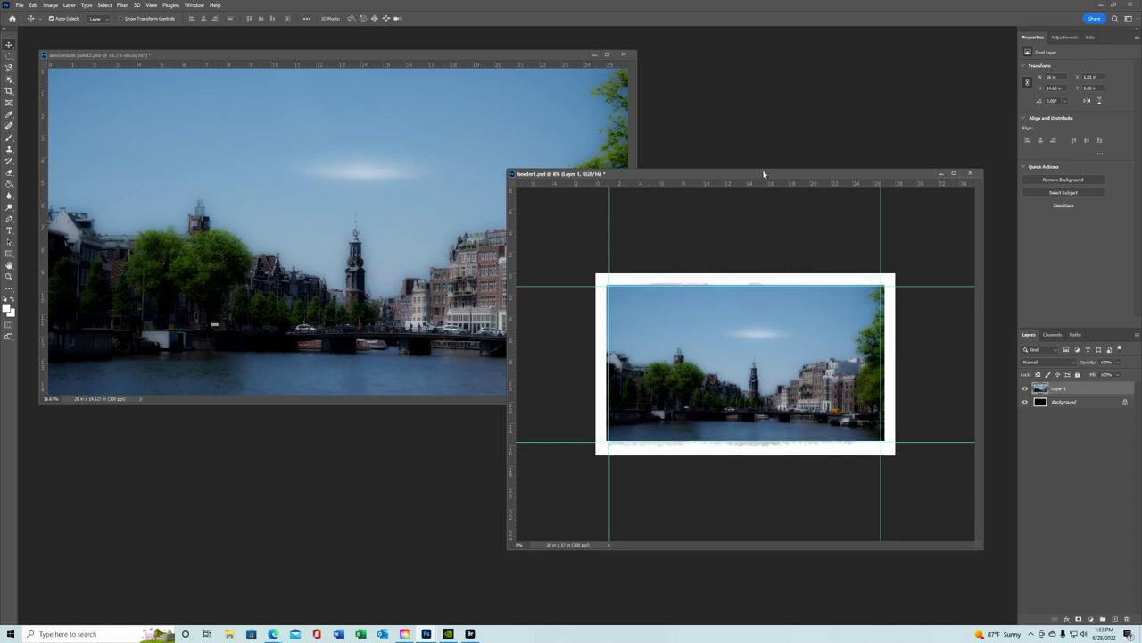
drag(763, 173, 685, 141)
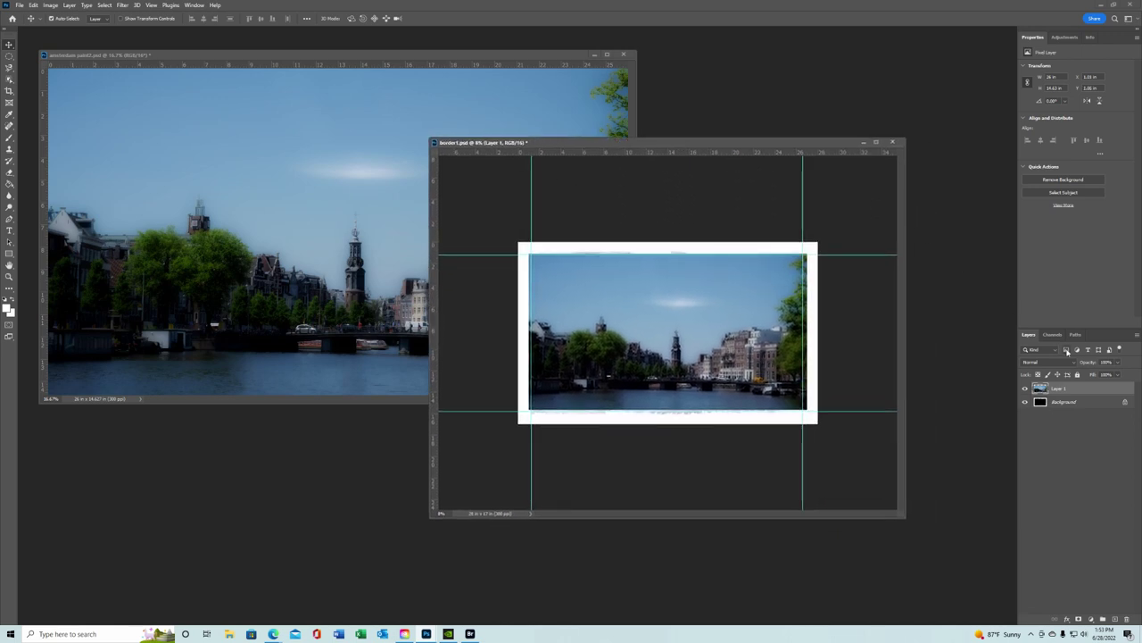
- Set Layer 1's blend mode to Screen and nudge it into position
click(1074, 364)
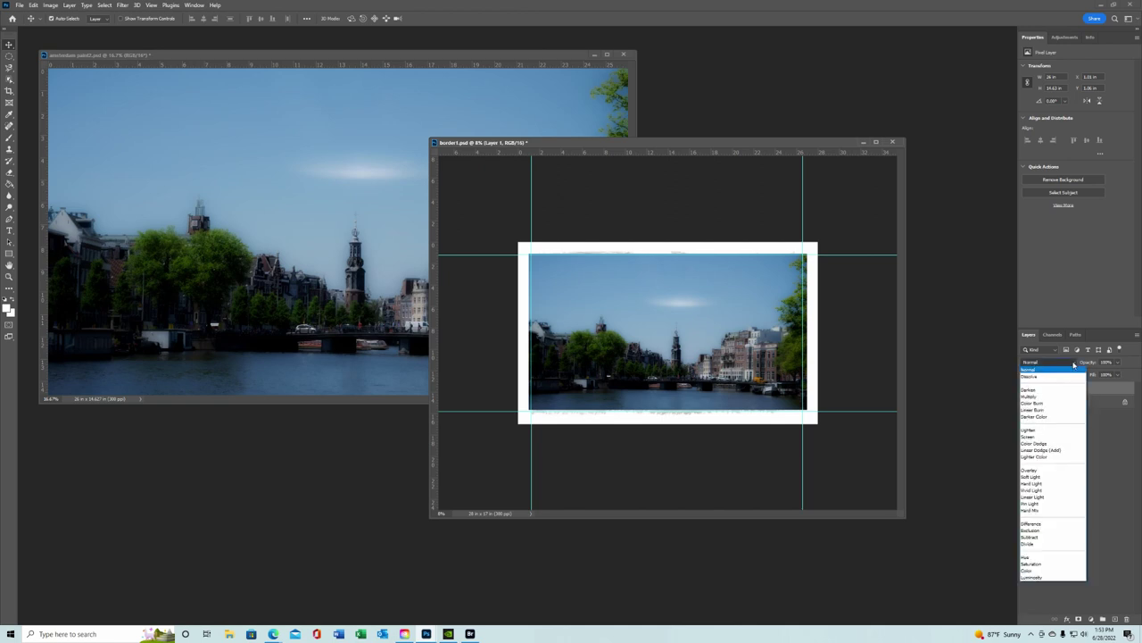
click(1029, 437)
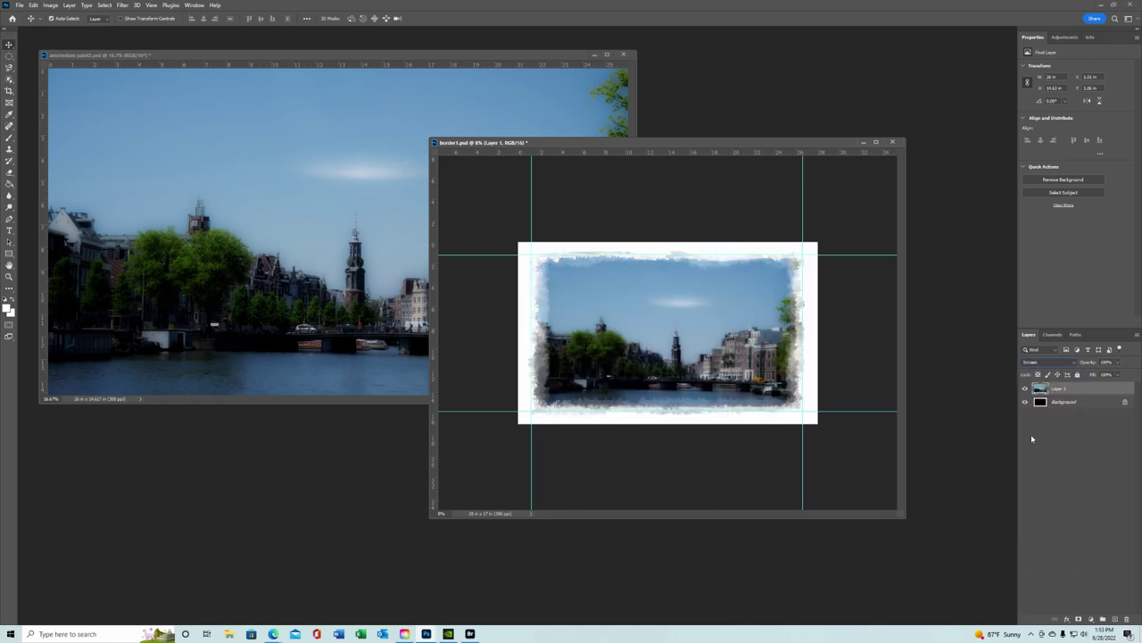
drag(737, 328, 737, 330)
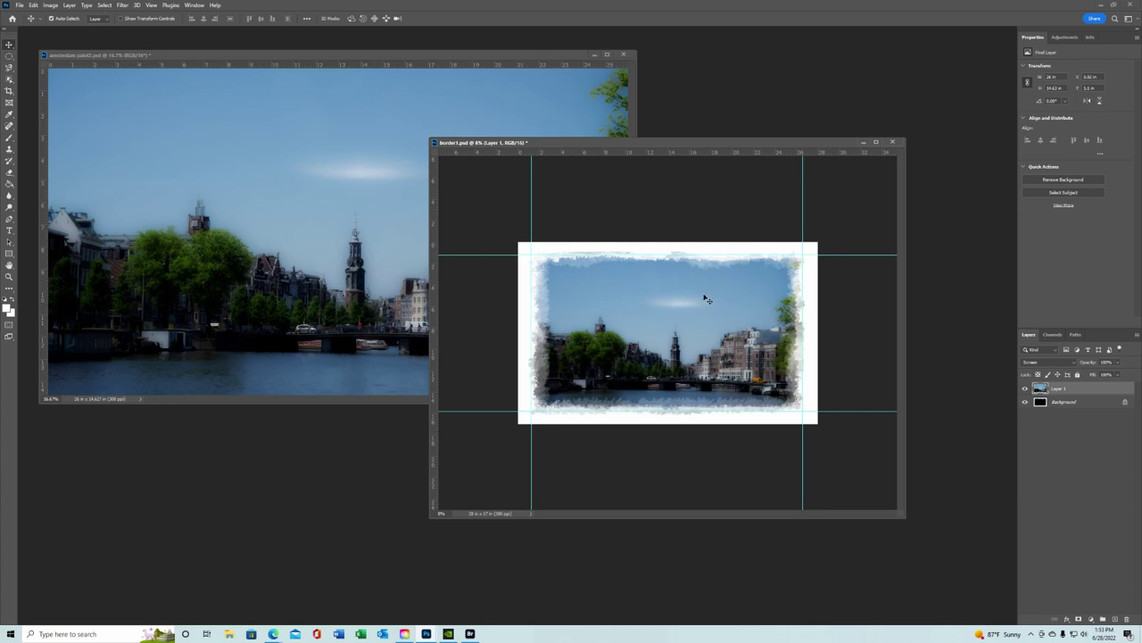
click(489, 58)
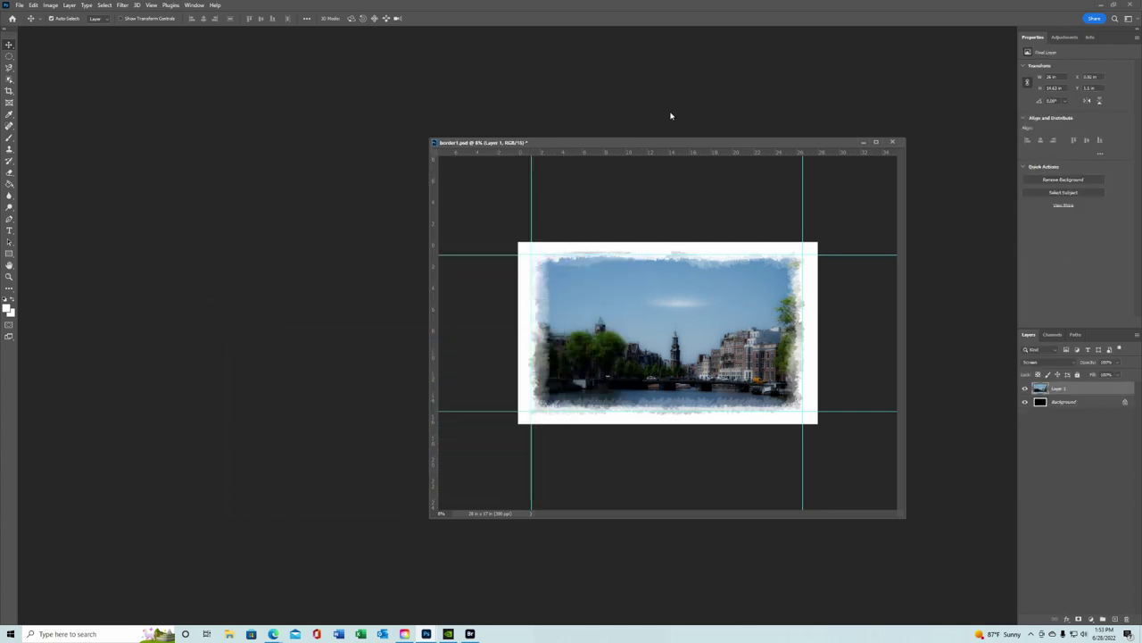
- Nudge the photo layer, fit the document on screen with Ctrl+0, and flatten the image
drag(665, 143, 437, 70)
drag(399, 208, 402, 211)
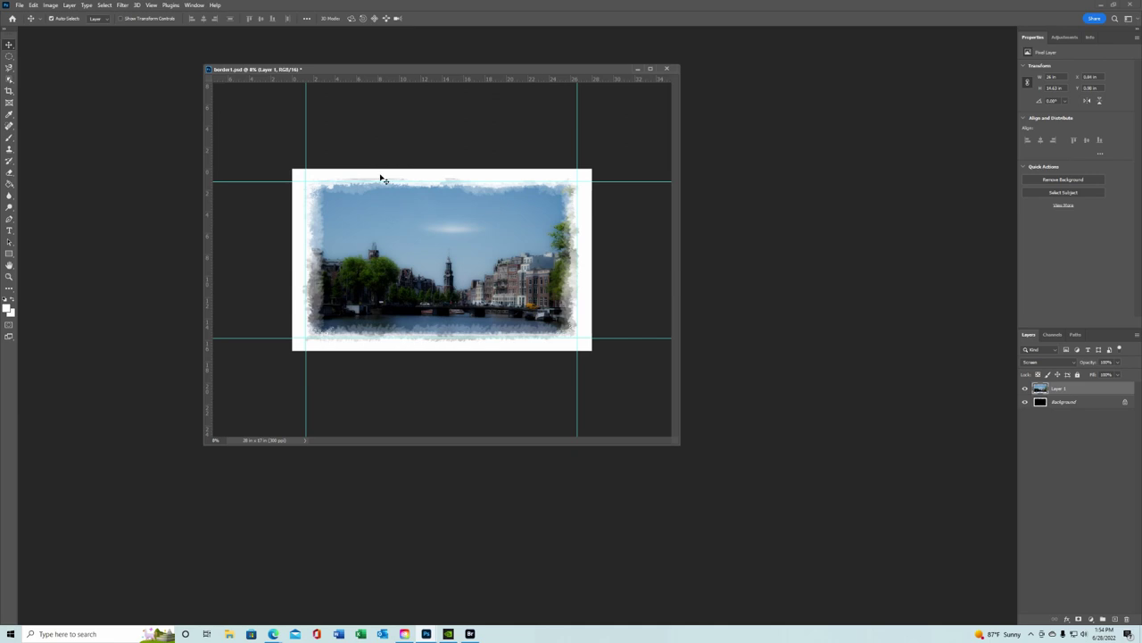
key(ctrl+0)
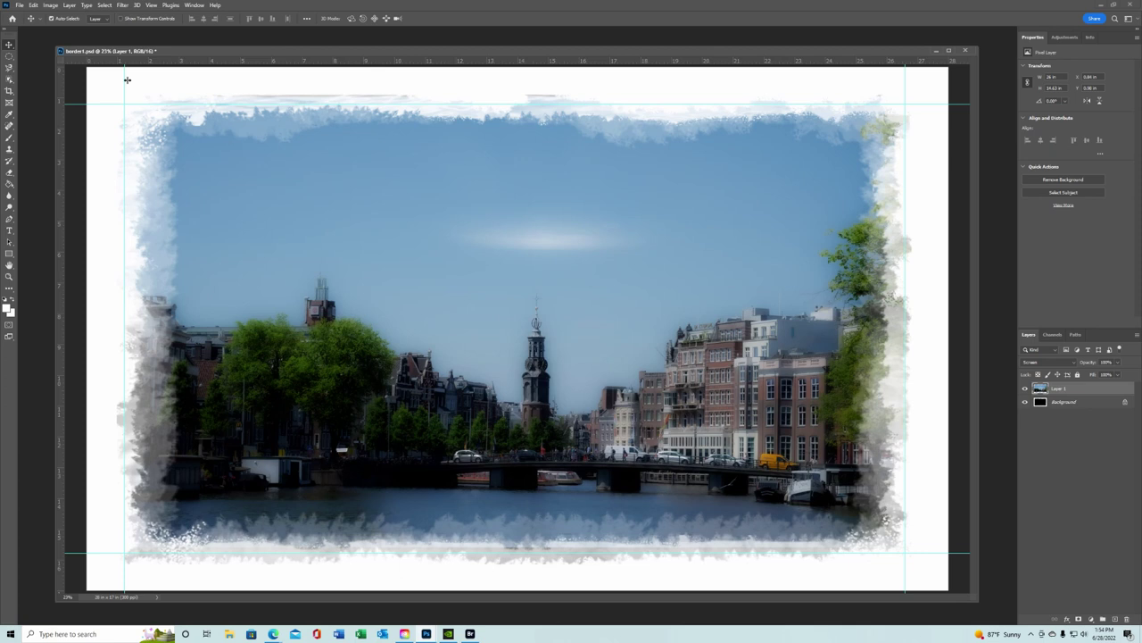
click(69, 5)
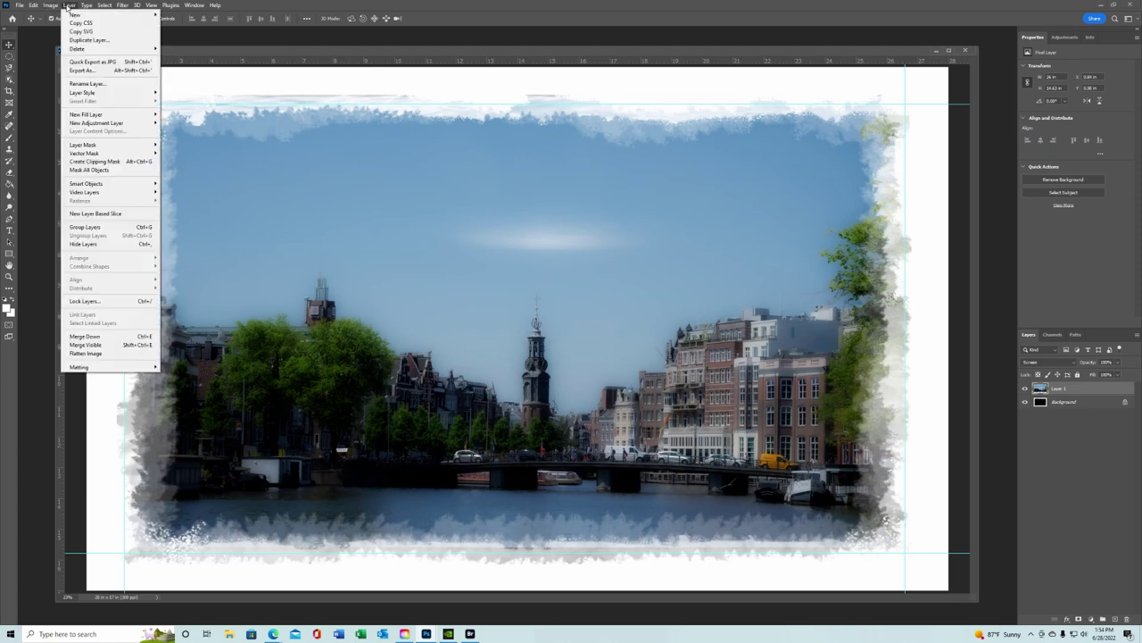
click(96, 353)
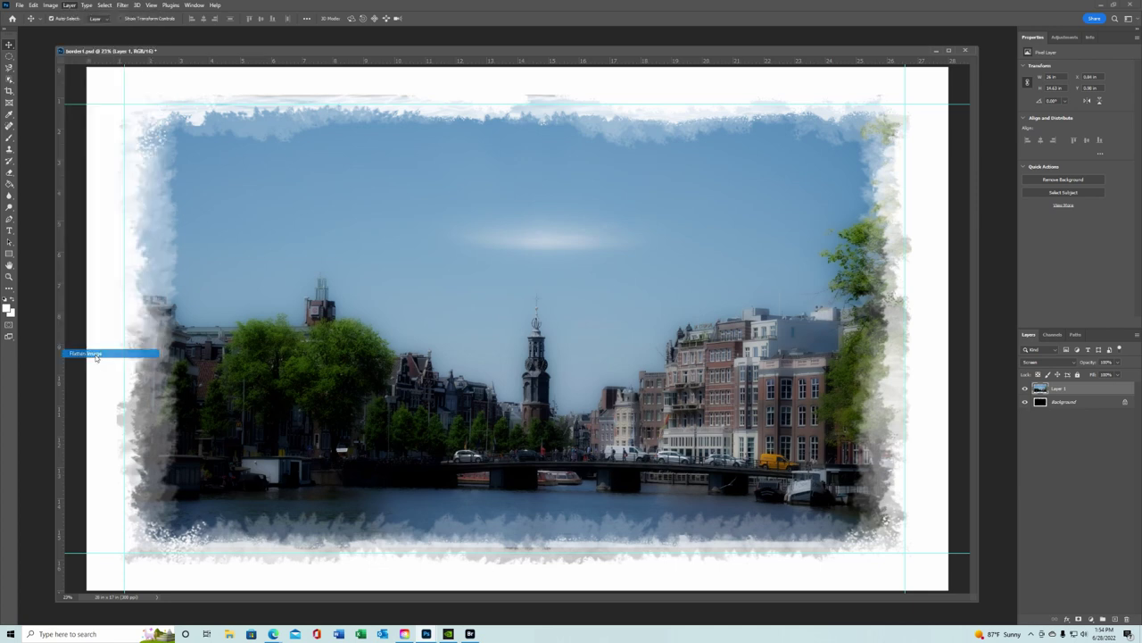
- Paint out the faint grey streak along the top white border with the Spot Healing Brush
click(9, 126)
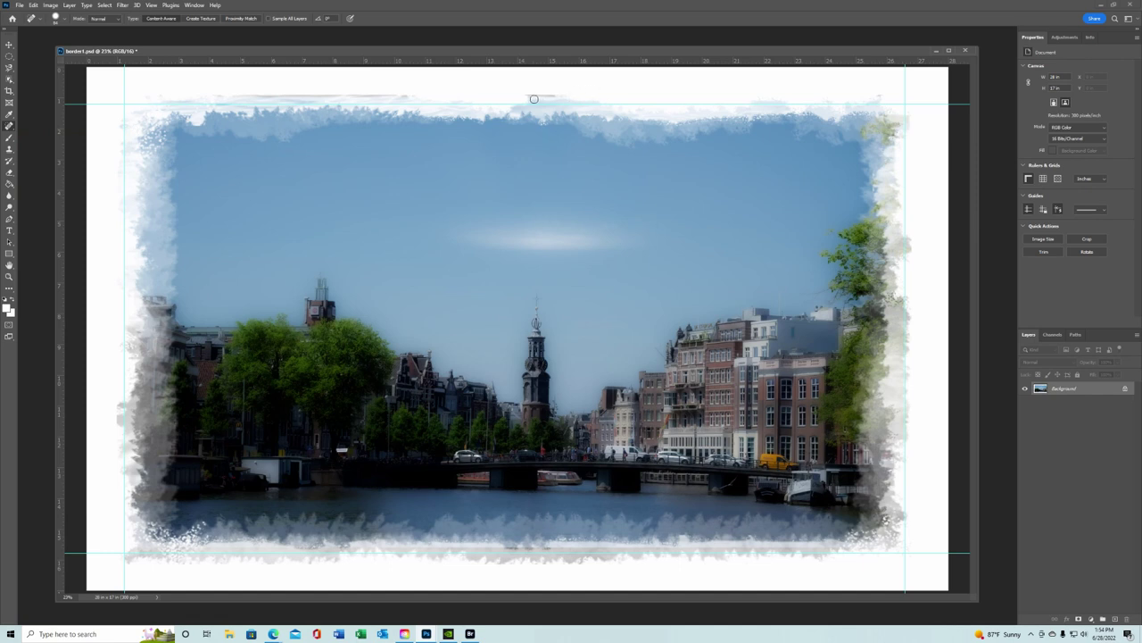
drag(528, 94, 544, 96)
drag(402, 99, 374, 95)
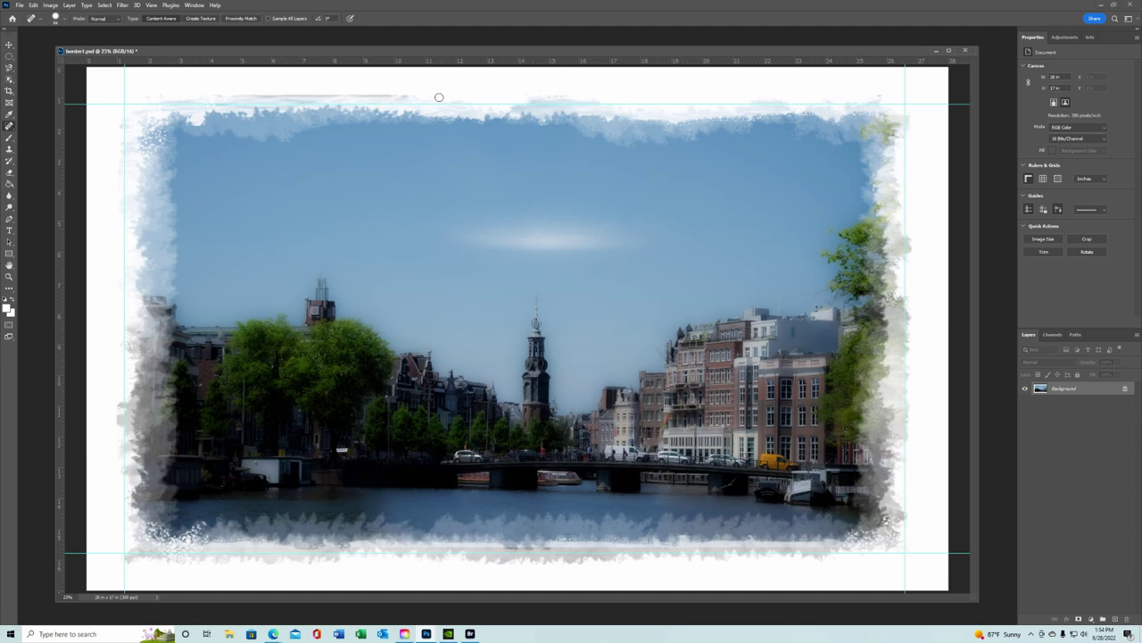